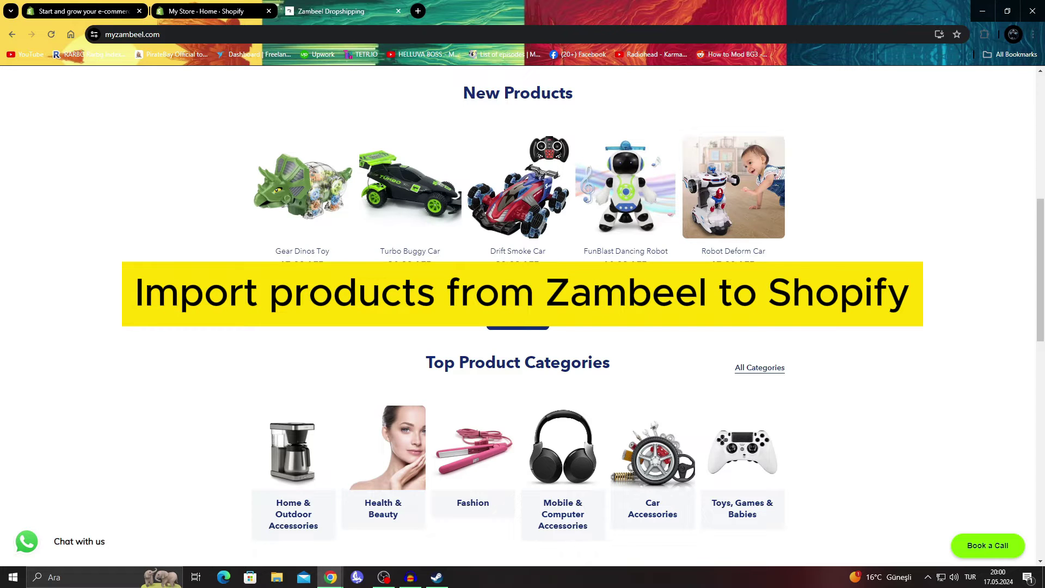
pyautogui.scroll(2, 523, 326)
pyautogui.scroll(3, 523, 327)
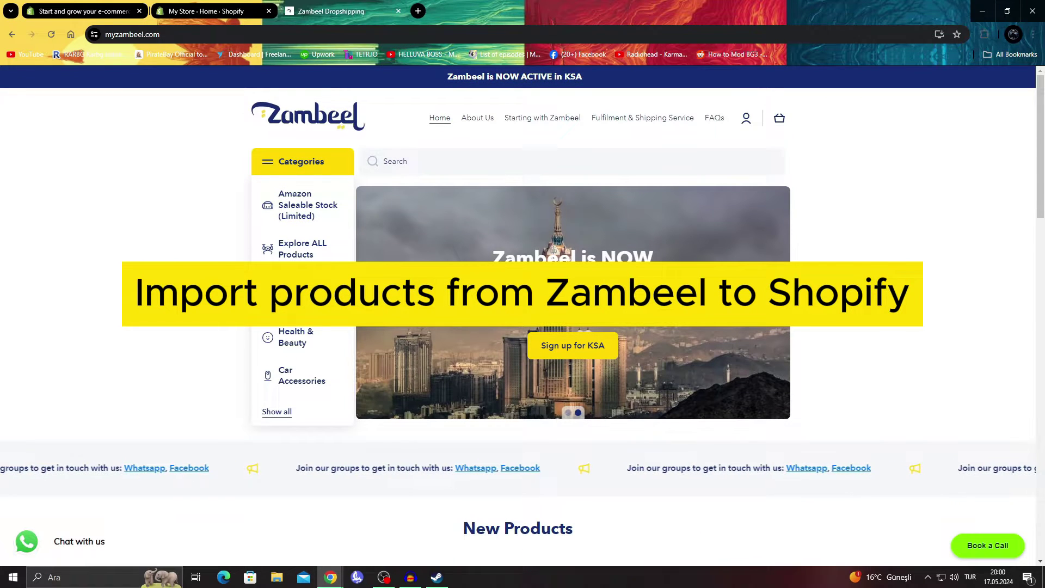
# Step: Flip between the Shopify marketing page and the Zambeel homepage to compare them
pyautogui.hotkey('ctrl', '1')
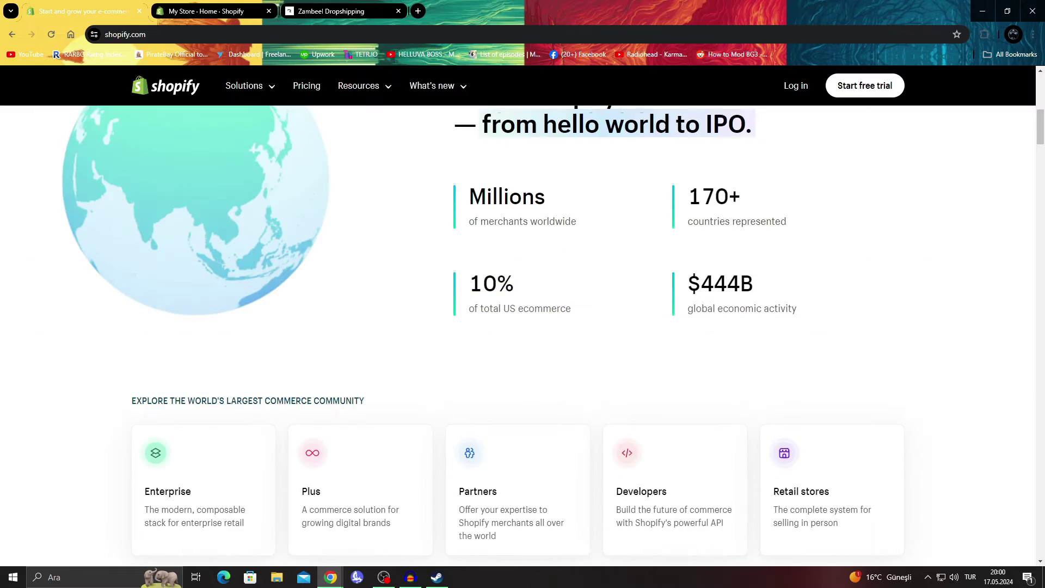
pyautogui.scroll(2, 522, 326)
pyautogui.scroll(4, 523, 327)
pyautogui.scroll(-3, 522, 327)
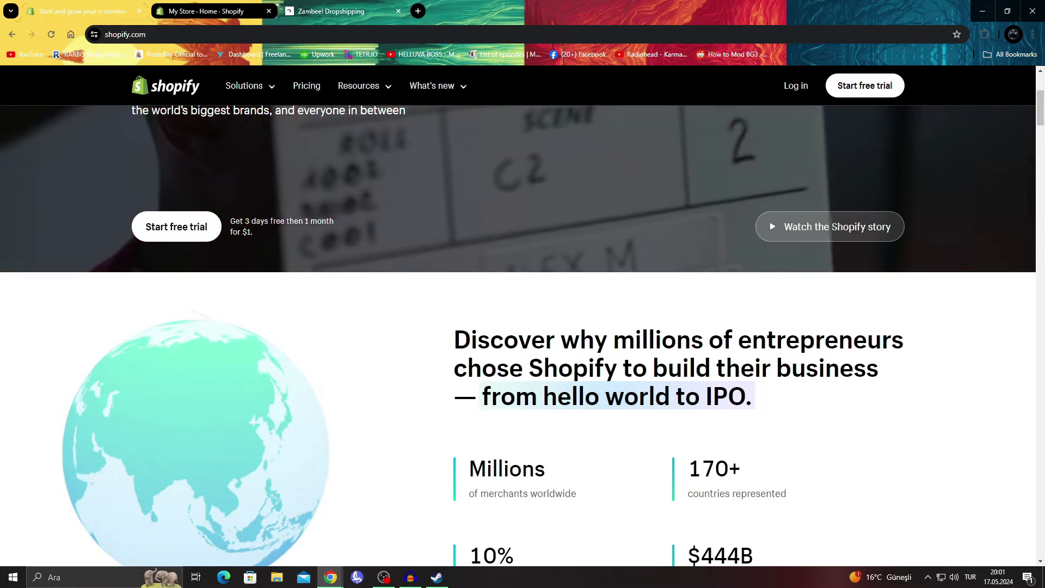
pyautogui.hotkey('ctrl', '3')
pyautogui.scroll(-3, 523, 326)
pyautogui.scroll(3, 523, 327)
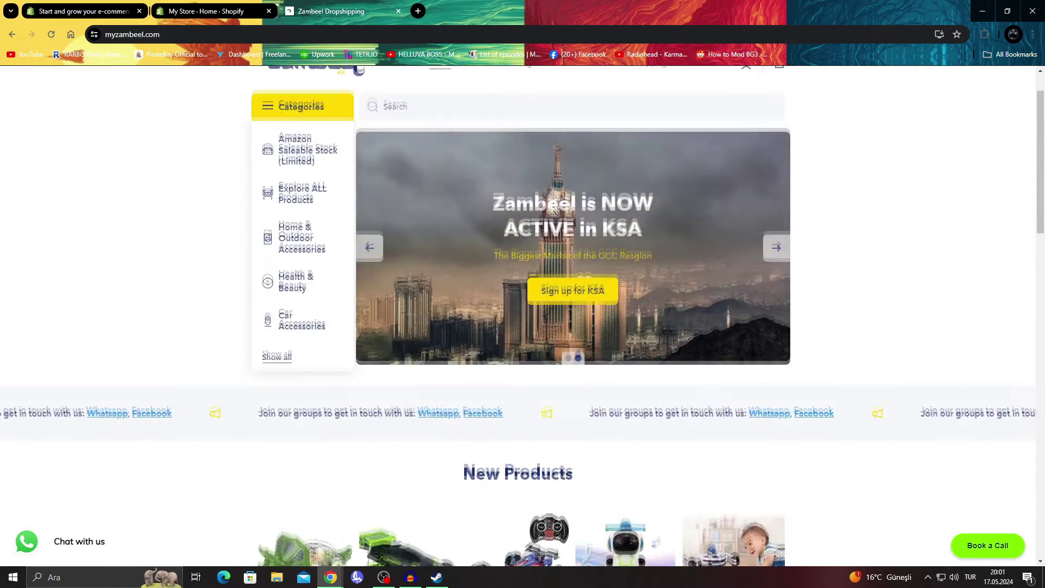
pyautogui.scroll(1, 302, 204)
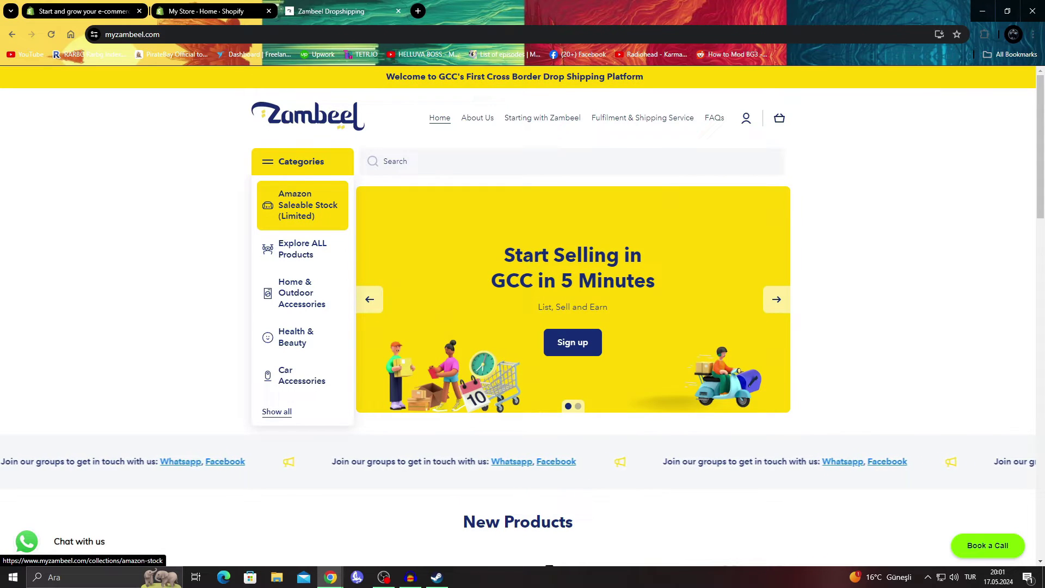
pyautogui.hotkey('ctrl', '1')
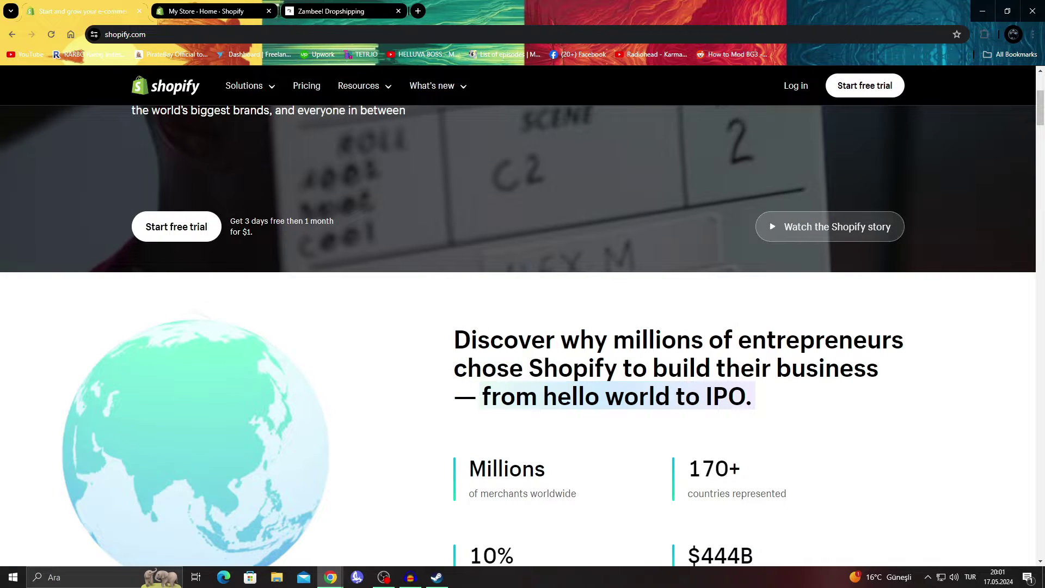
pyautogui.scroll(1, 522, 327)
pyautogui.scroll(2, 523, 327)
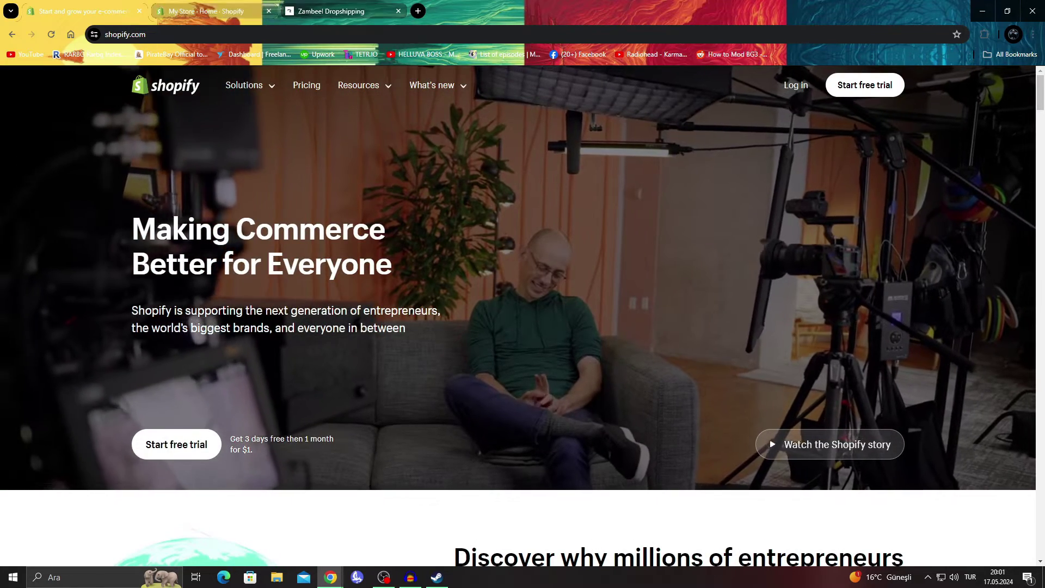
pyautogui.hotkey('ctrl', '3')
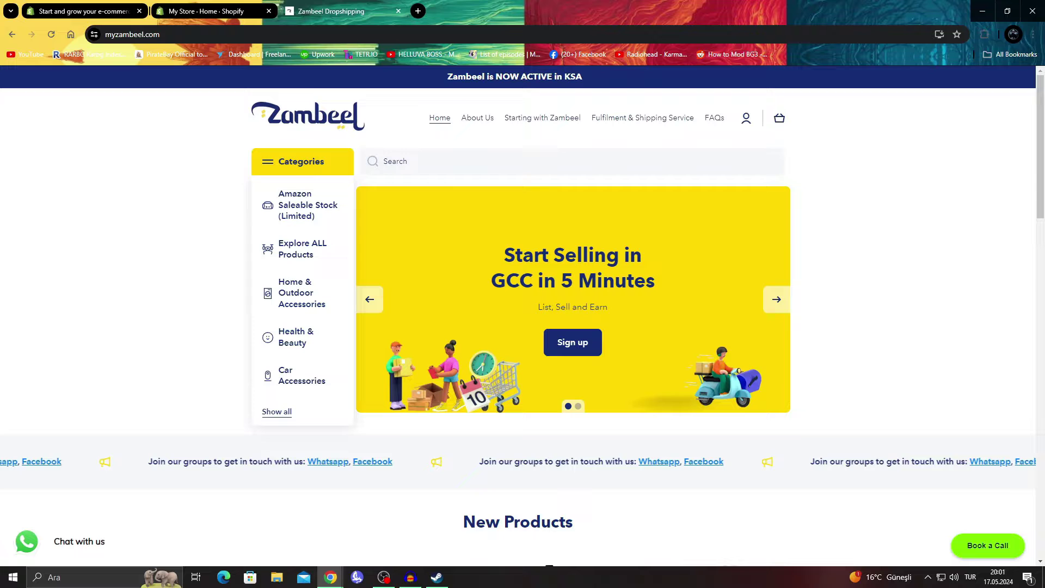
# Step: Close the Shopify marketing page, leaving the store admin open, and return to Zambeel
pyautogui.hotkey('ctrl', '2')
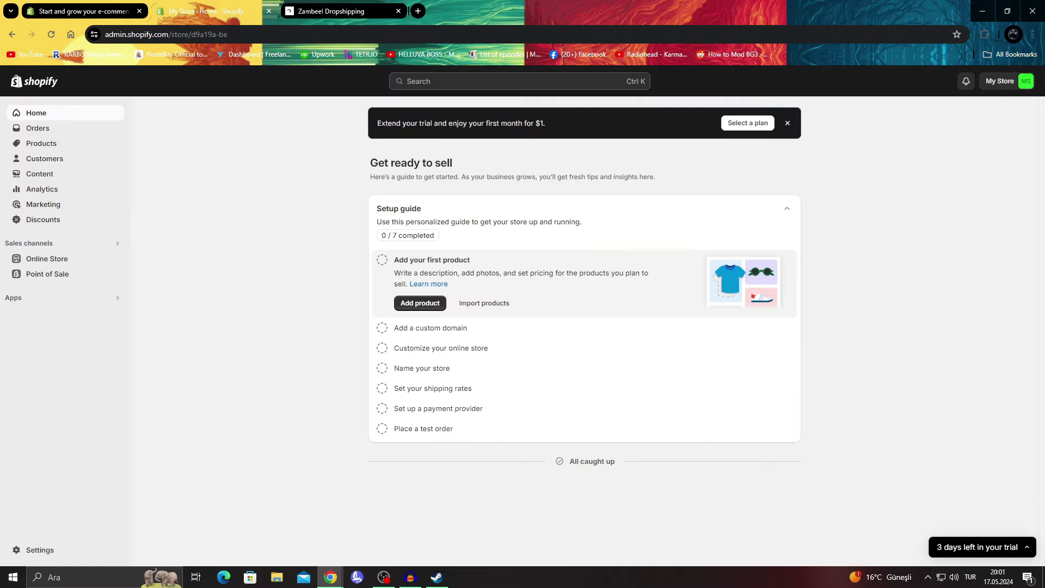
pyautogui.hotkey('ctrl', 'w')
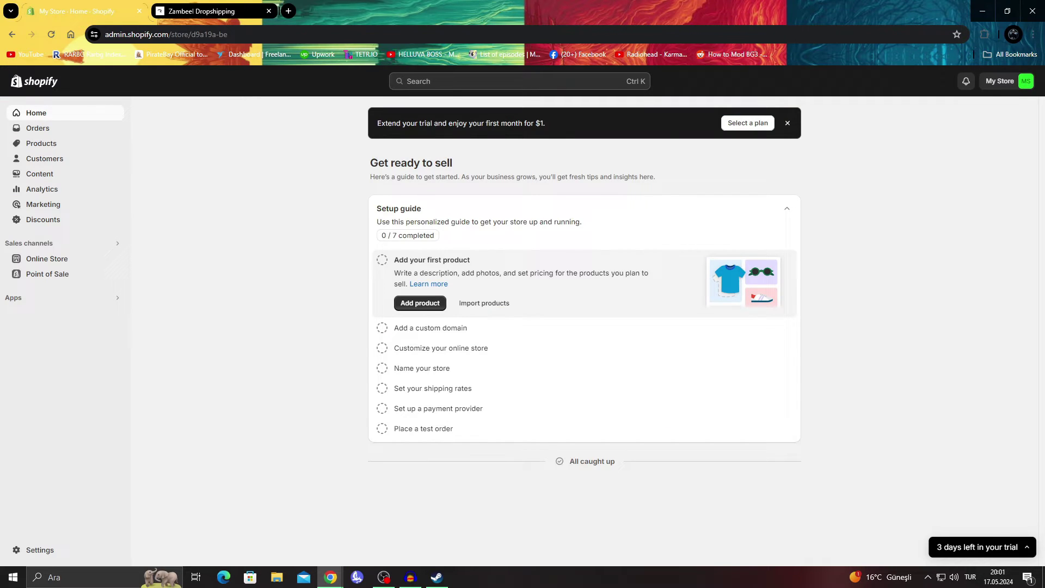
pyautogui.scroll(-1, 585, 273)
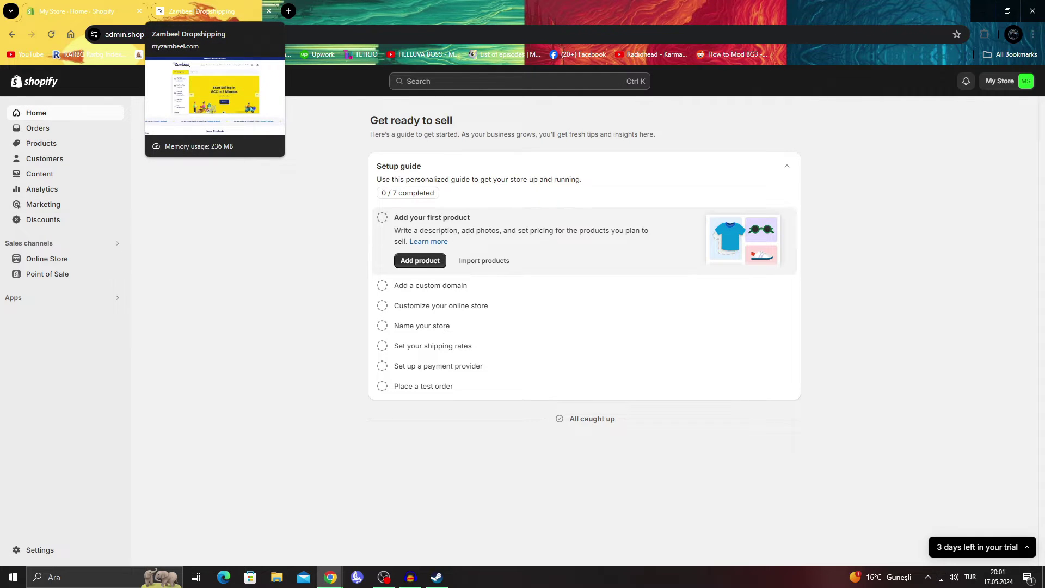
pyautogui.click(204, 11)
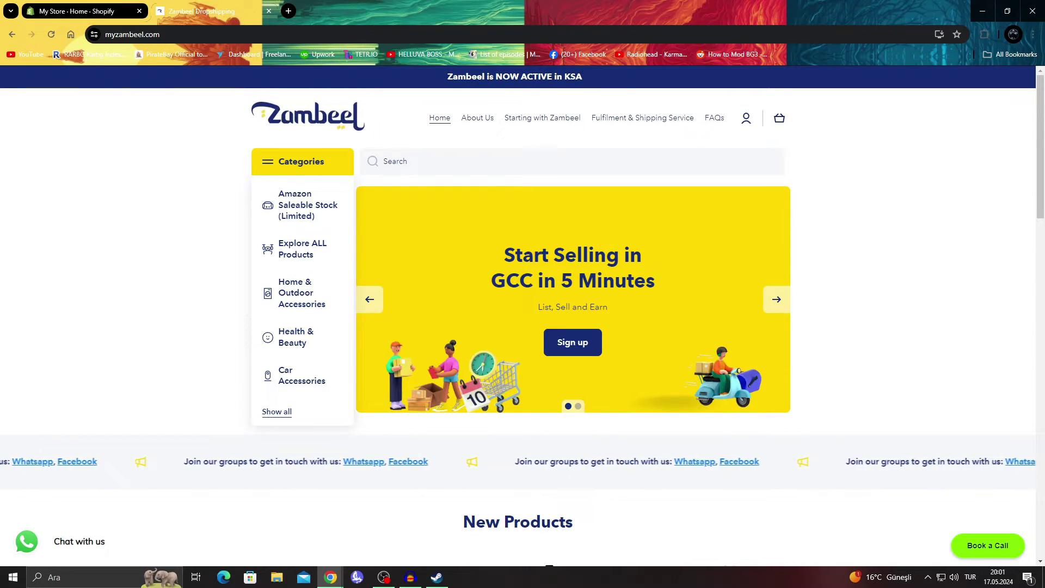
pyautogui.scroll(-3, 520, 191)
pyautogui.scroll(-2, 520, 192)
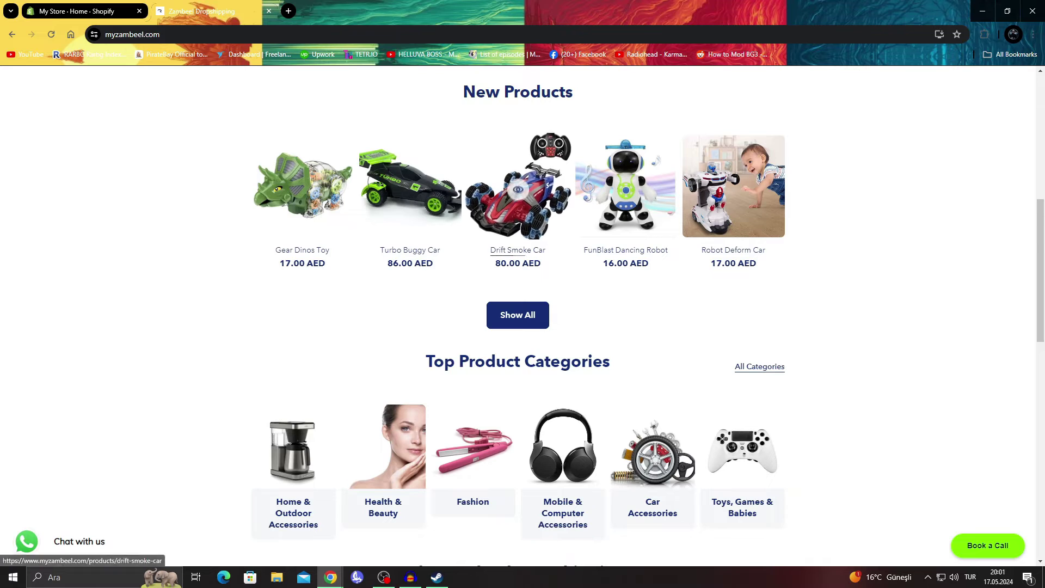
pyautogui.scroll(-2, 519, 192)
pyautogui.scroll(-3, 519, 192)
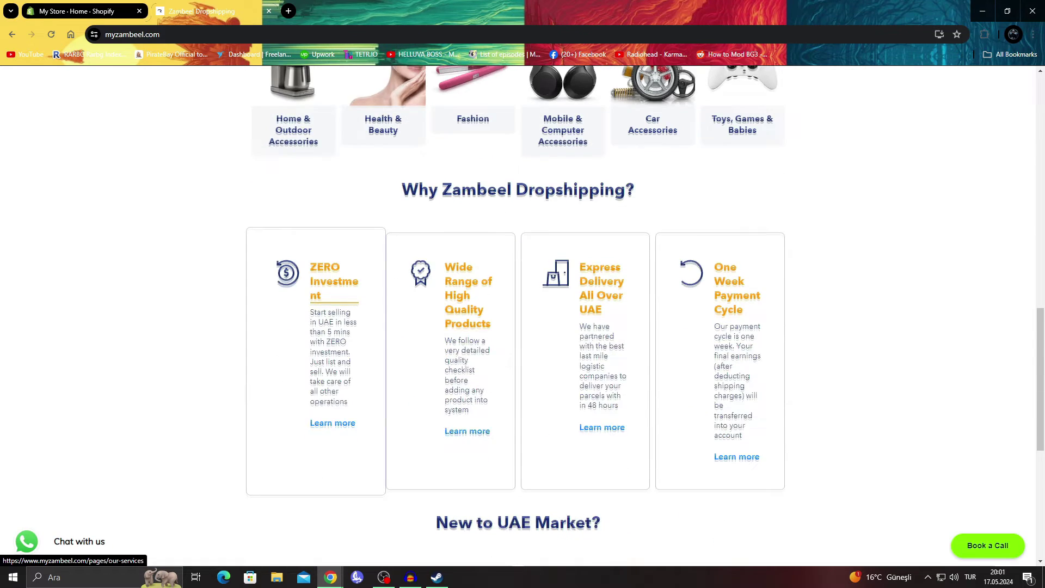
pyautogui.scroll(-3, 315, 254)
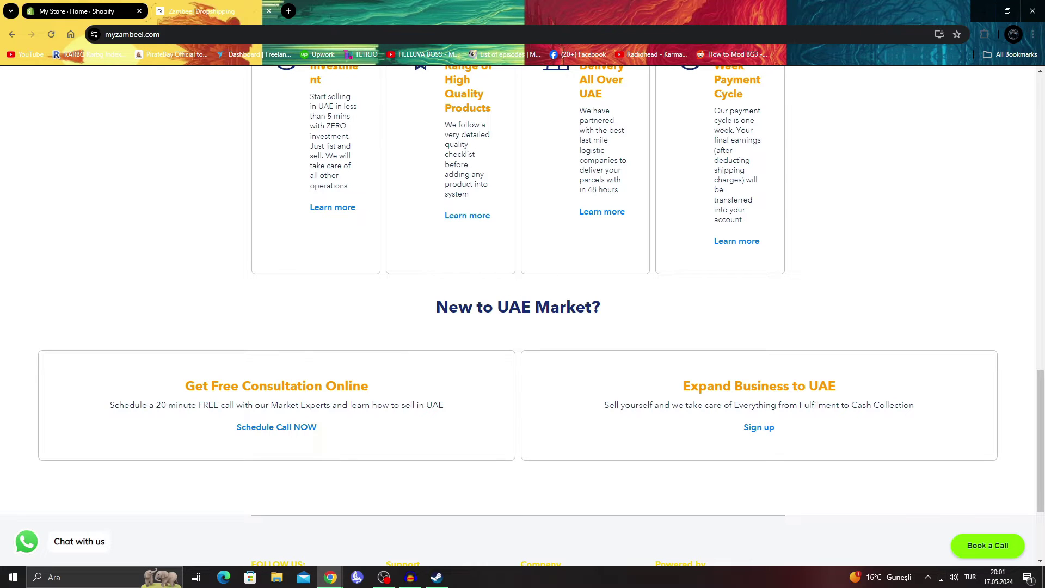
pyautogui.scroll(-2, 316, 253)
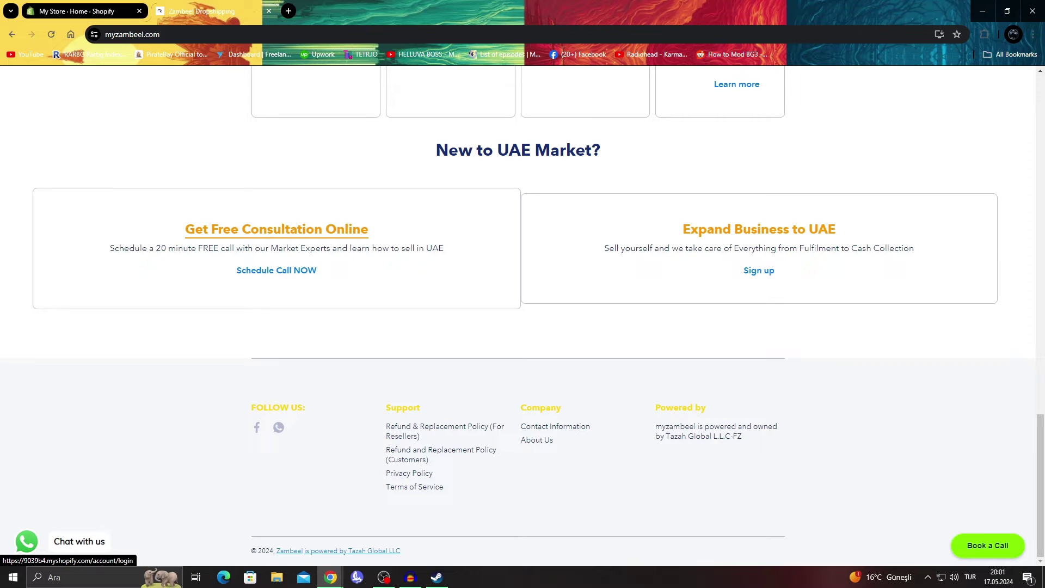
pyautogui.scroll(3, 526, 151)
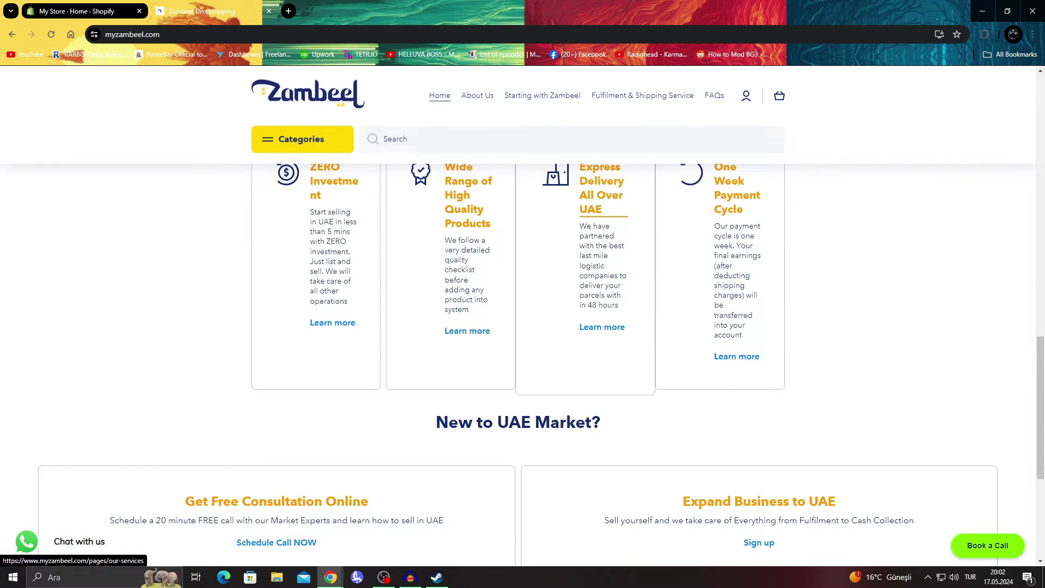
pyautogui.scroll(2, 518, 359)
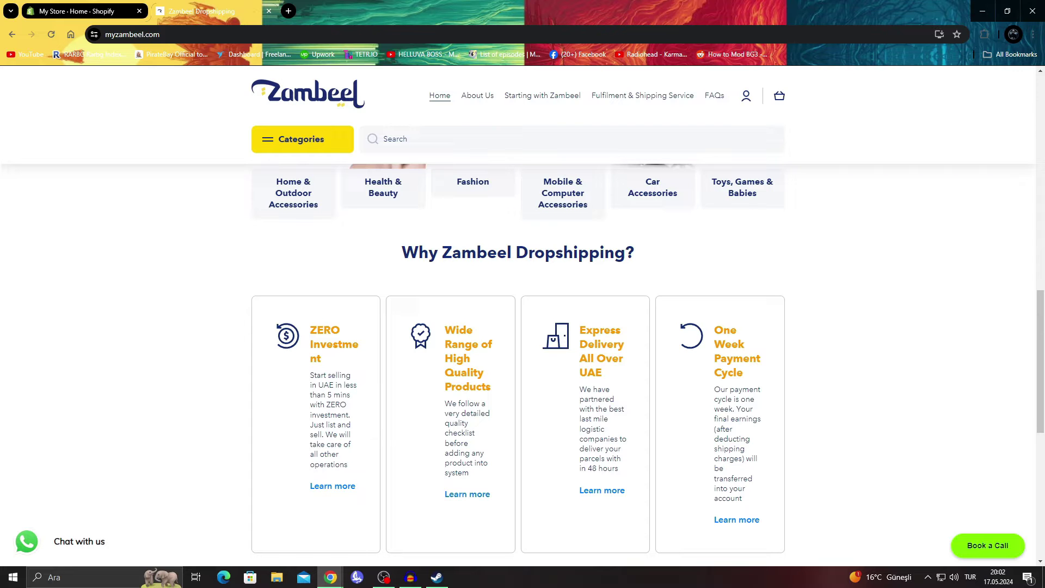
pyautogui.scroll(6, 522, 359)
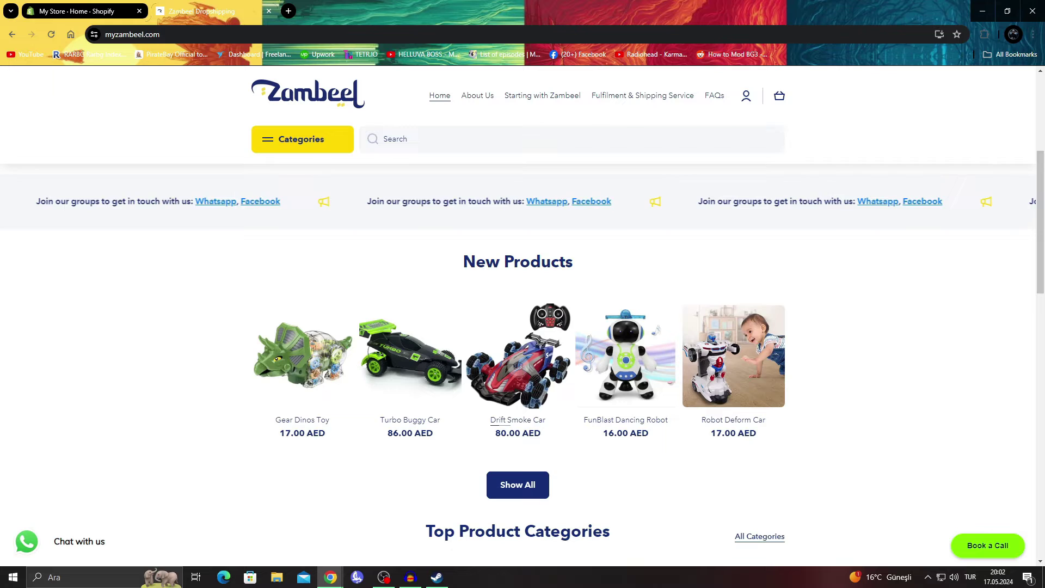
pyautogui.scroll(2, 520, 359)
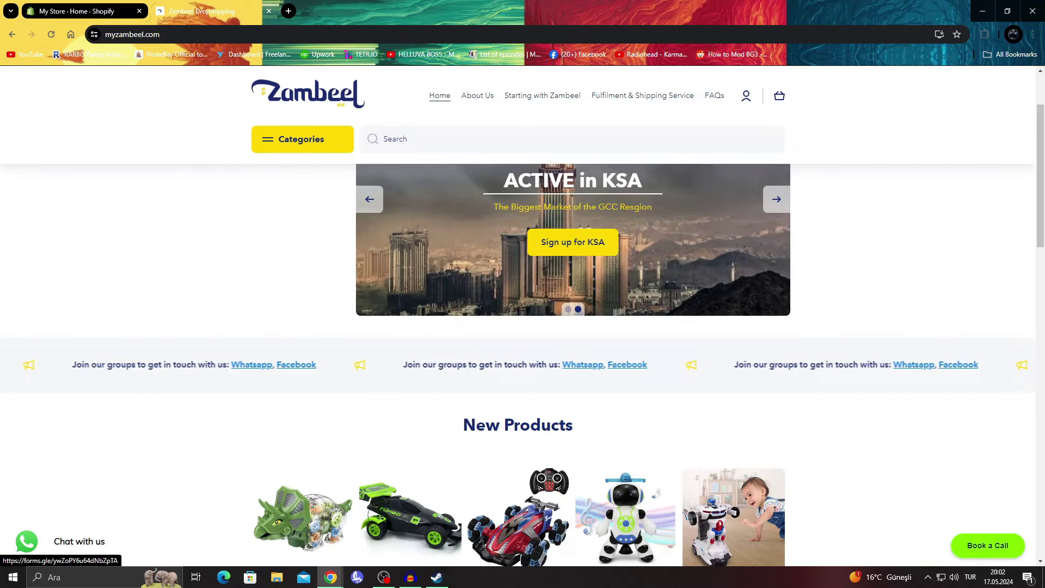
pyautogui.scroll(-2, 519, 359)
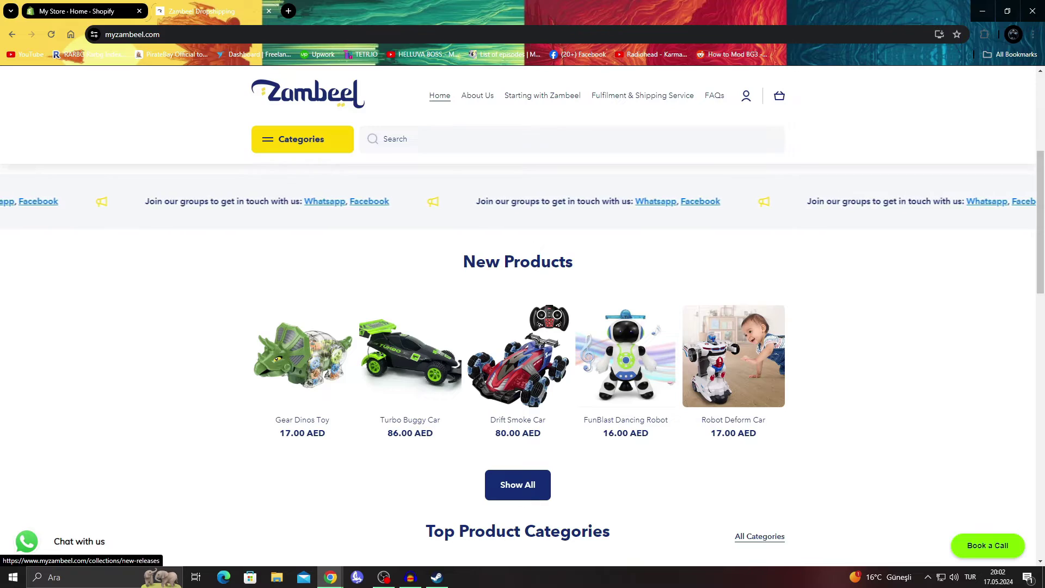
pyautogui.click(518, 483)
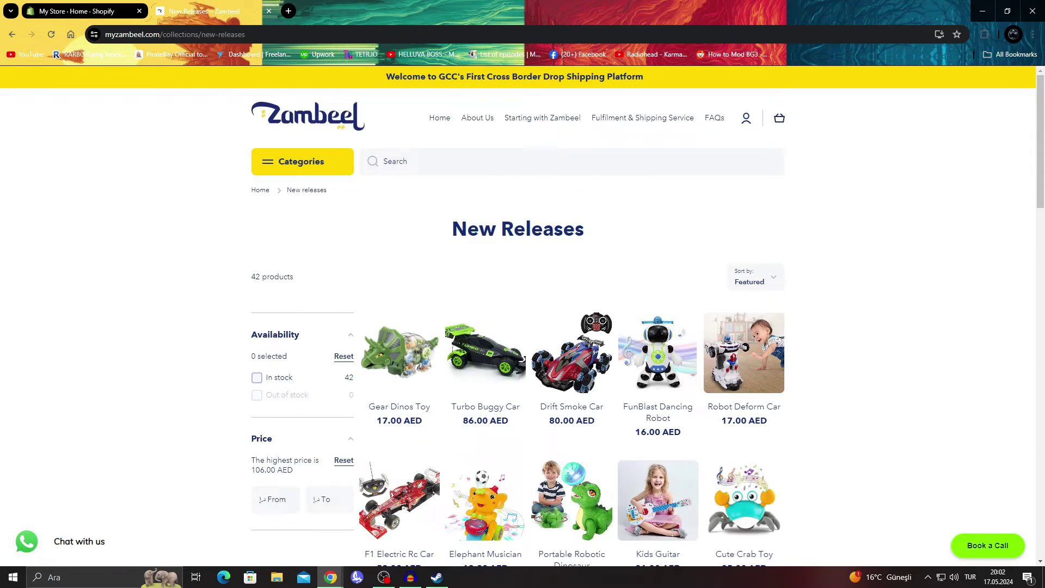
pyautogui.tripleClick(518, 229)
pyautogui.scroll(-1, 523, 327)
pyautogui.scroll(-3, 523, 327)
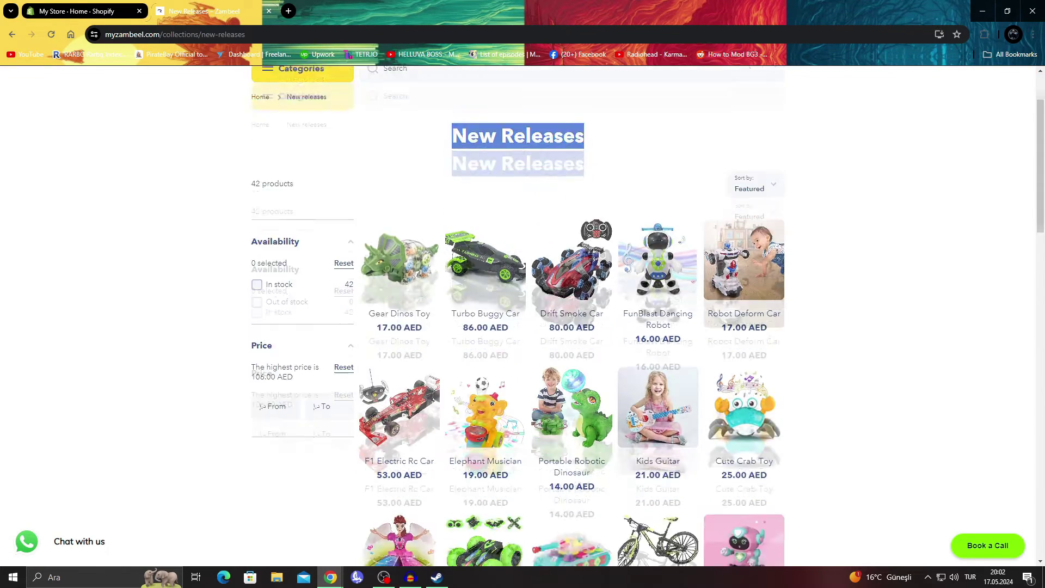
pyautogui.scroll(-2, 398, 281)
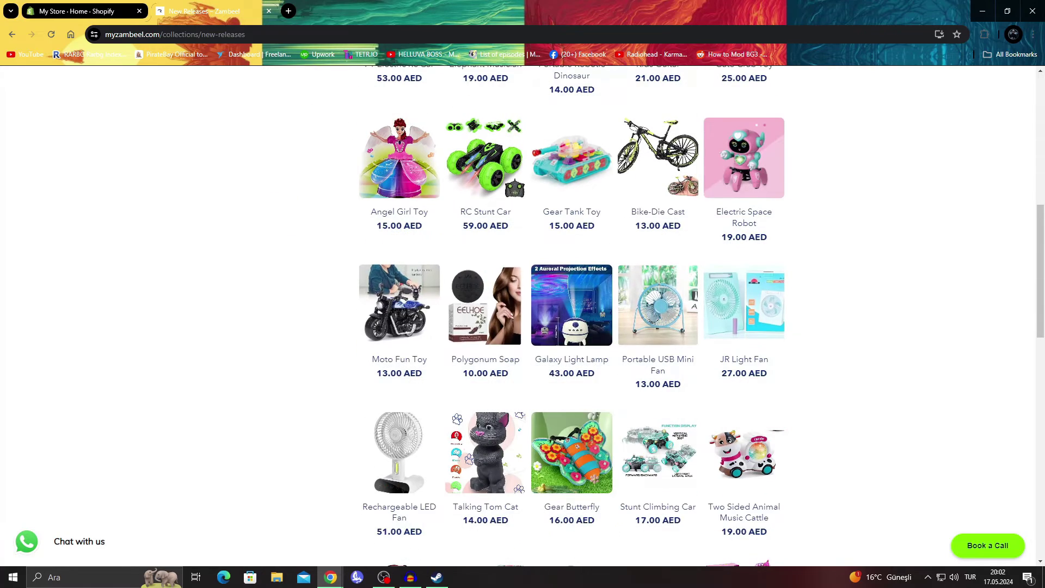
pyautogui.scroll(-1, 399, 282)
pyautogui.scroll(-2, 398, 281)
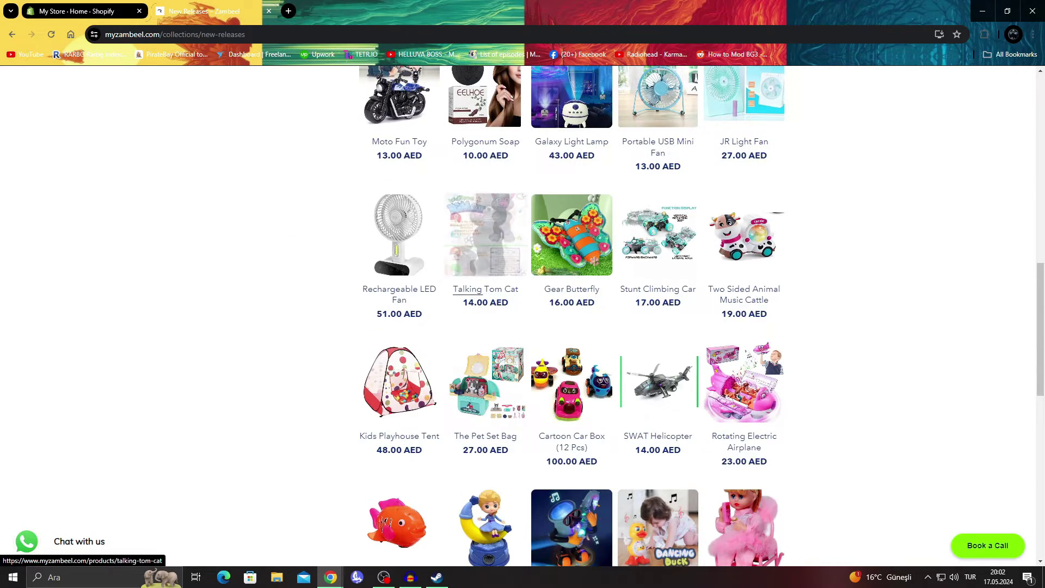
pyautogui.scroll(-2, 446, 438)
pyautogui.scroll(-2, 446, 438)
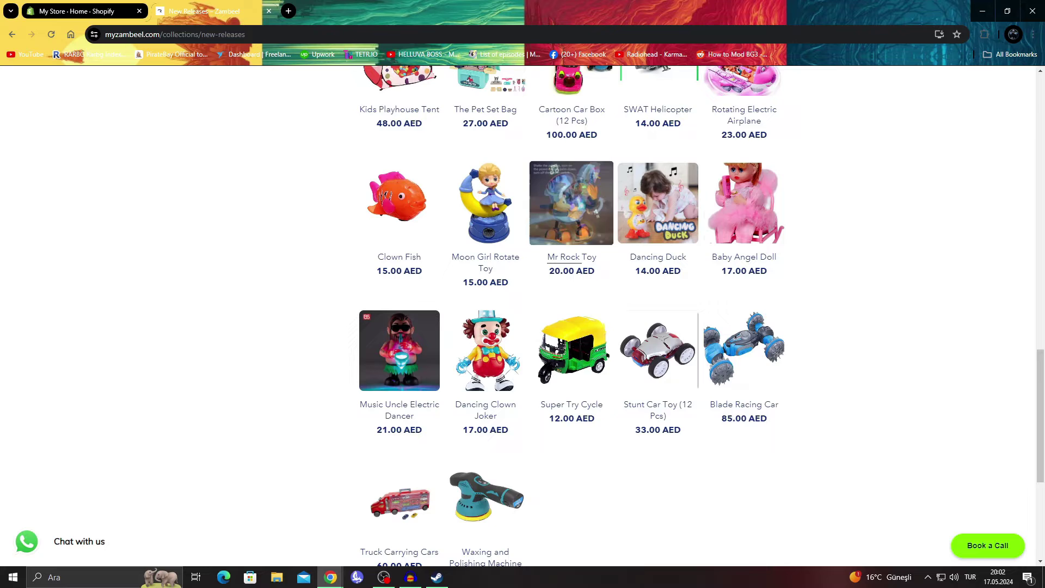
pyautogui.scroll(-1, 446, 313)
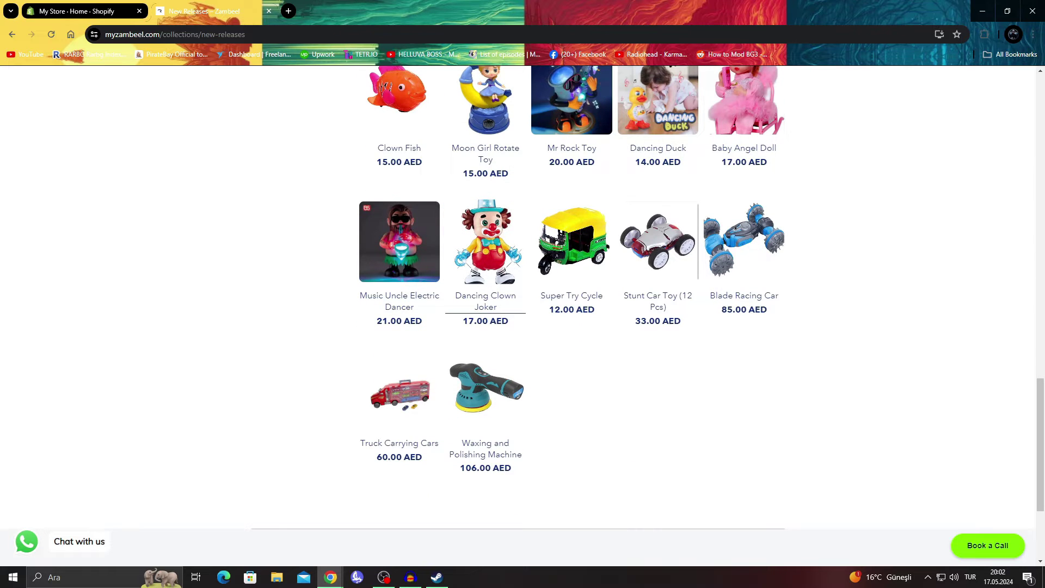
pyautogui.scroll(3, 486, 278)
pyautogui.scroll(2, 485, 277)
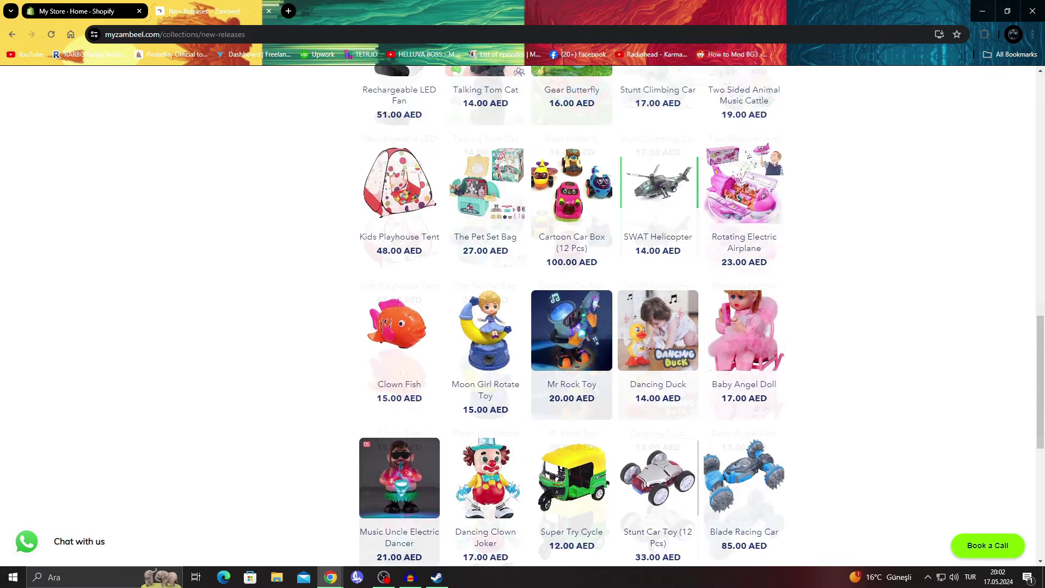
pyautogui.scroll(2, 486, 343)
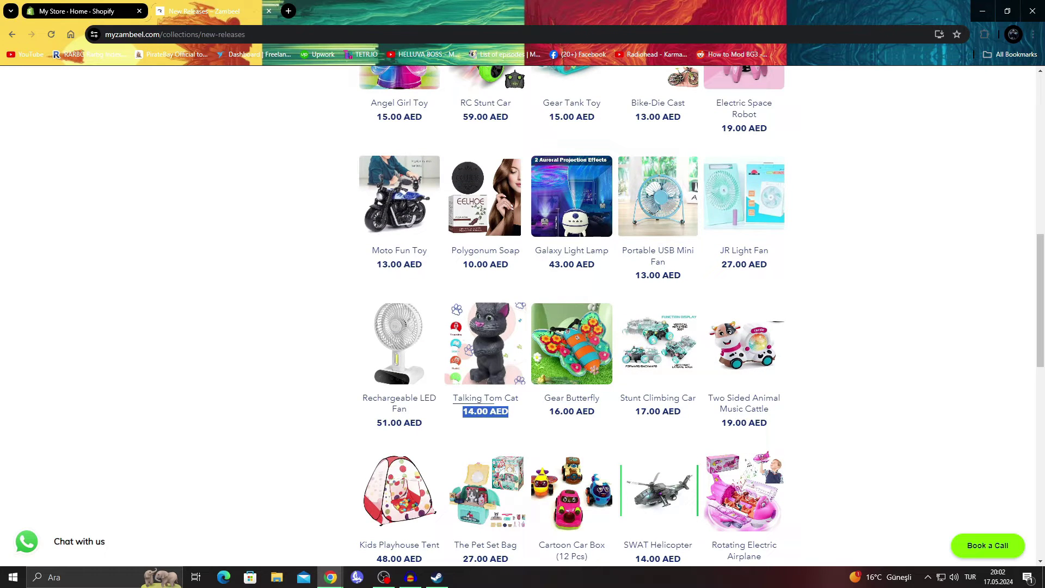
# Step: Search Google for 'aed to usd' in a new tab, showing 1 AED equals 0.27 USD
pyautogui.hotkey('ctrl', 't')
pyautogui.write('aed')
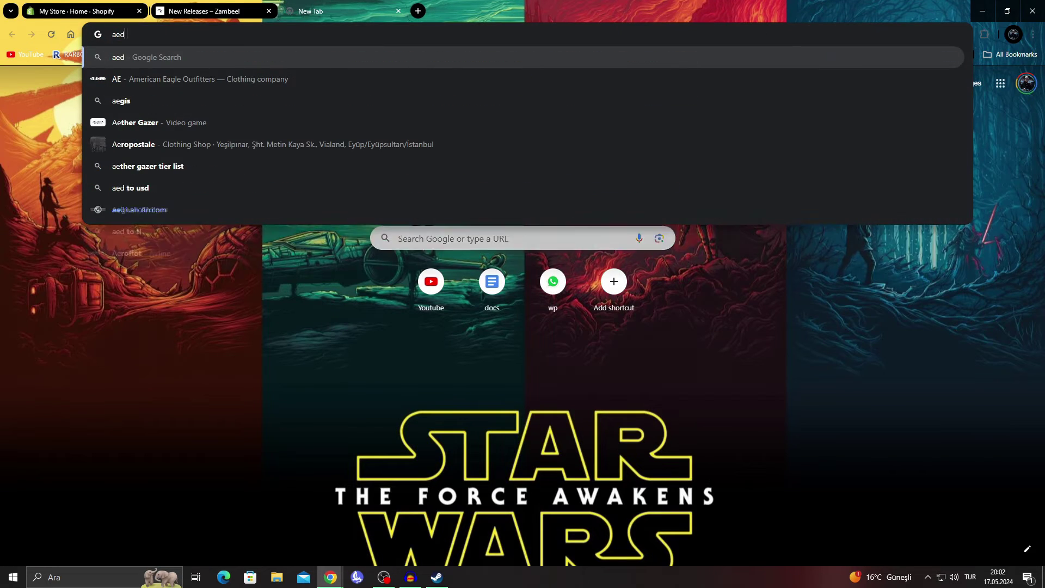
pyautogui.write(' to usd')
pyautogui.press('Return')
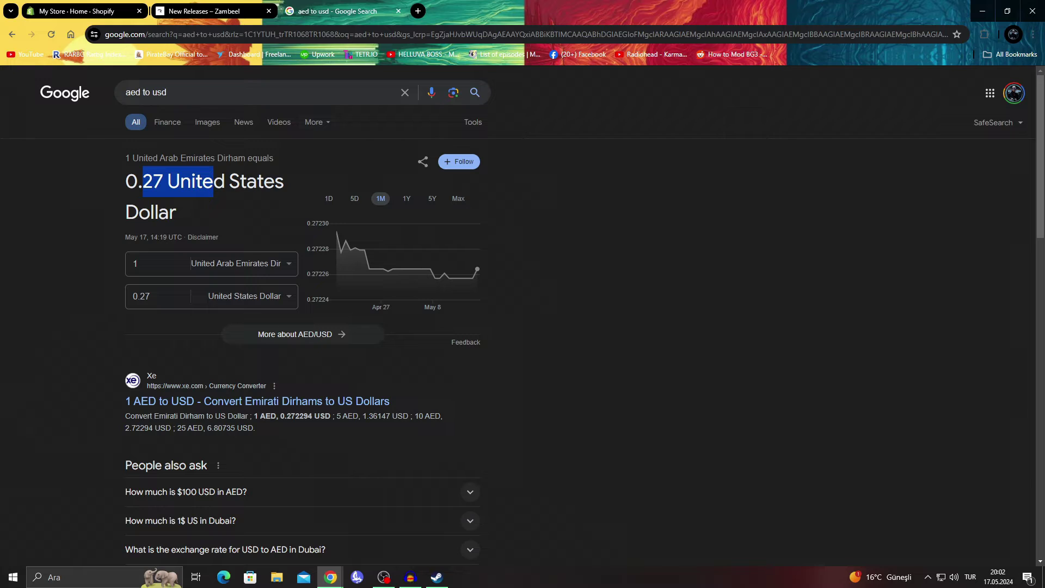
# Step: Return to the top of Zambeel's New Releases collection
pyautogui.click(204, 11)
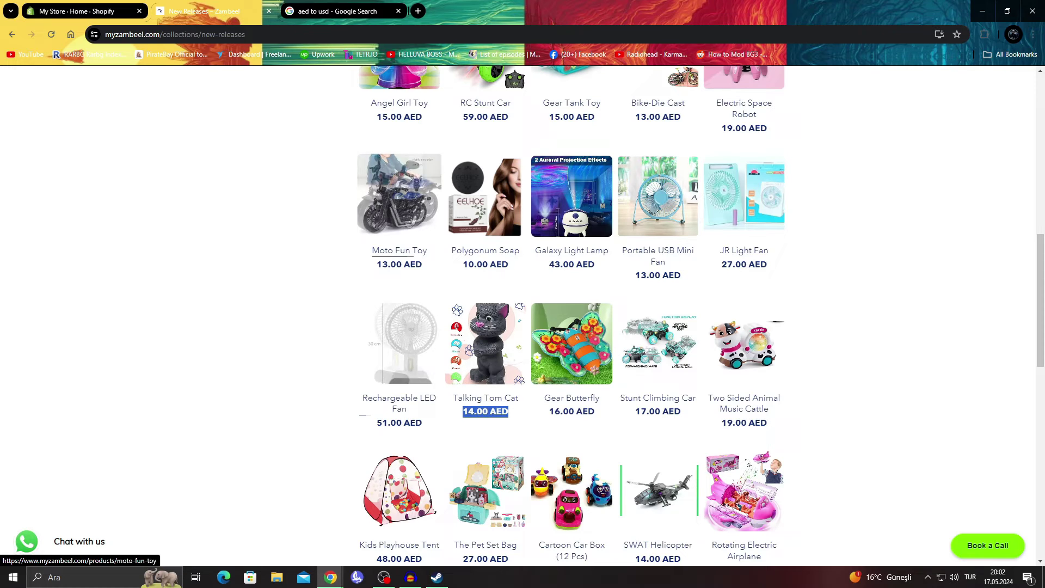
pyautogui.scroll(2, 485, 245)
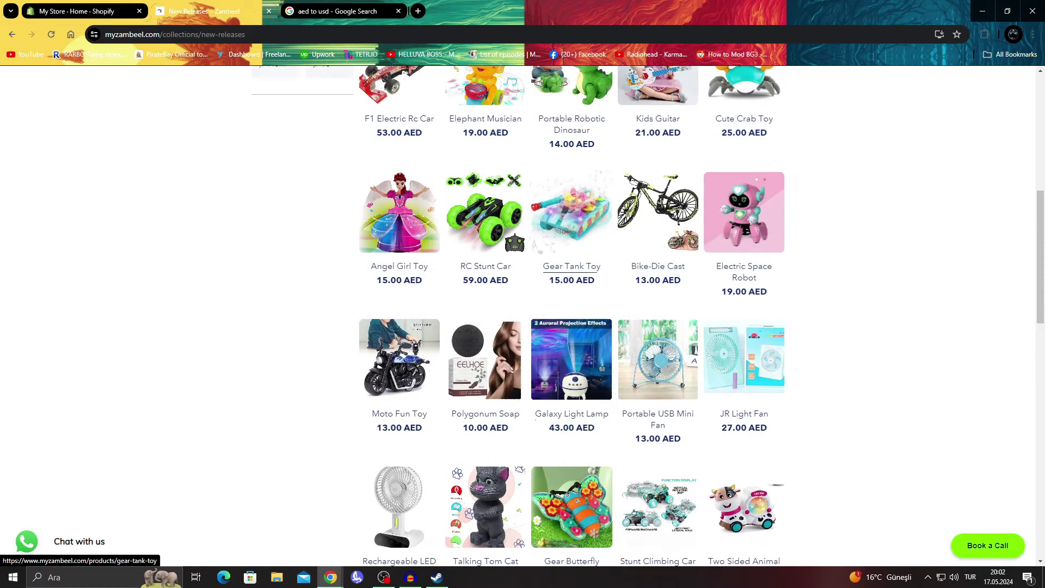
pyautogui.scroll(3, 485, 245)
pyautogui.scroll(1, 485, 244)
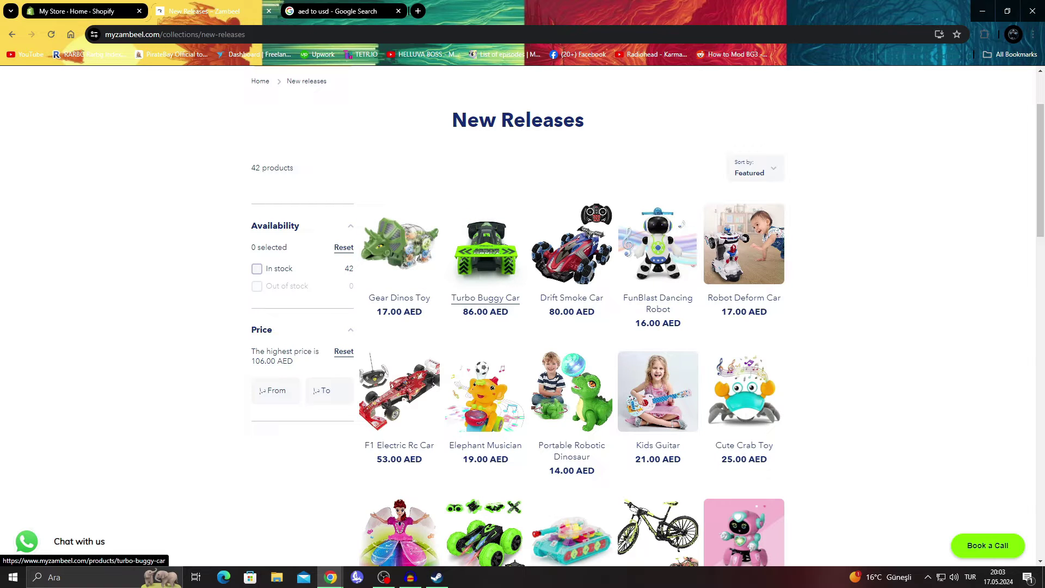
# Step: Open the Turbo Buggy Car page and select its five About This Item bullet points
pyautogui.click(485, 245)
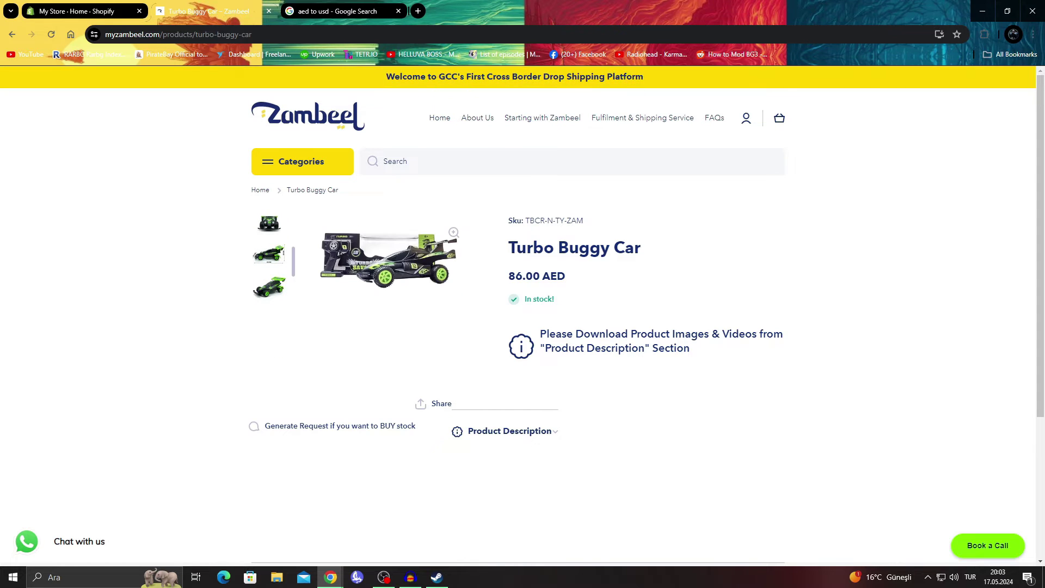
pyautogui.scroll(-3, 522, 326)
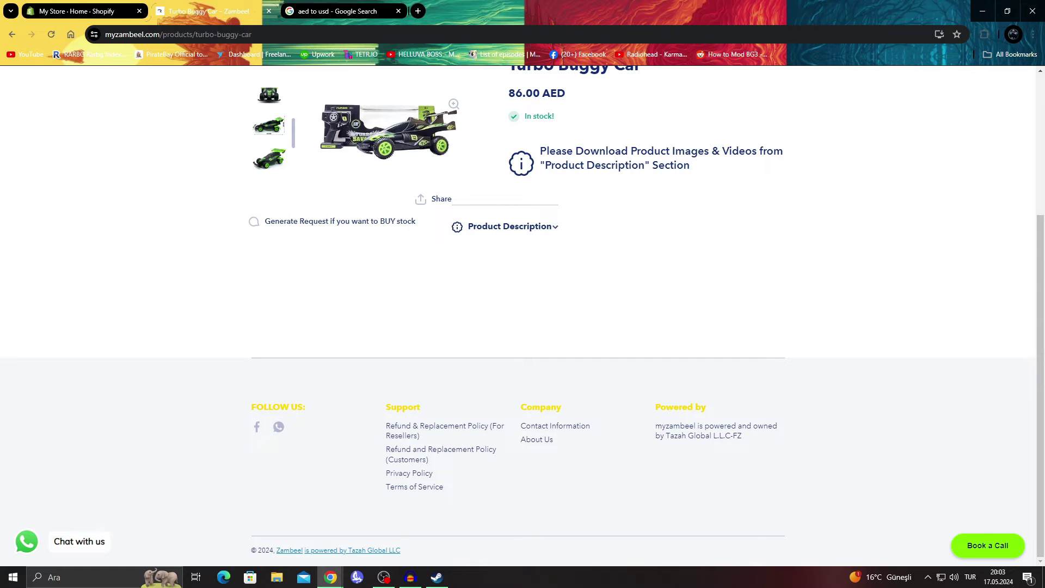
pyautogui.scroll(2, 522, 326)
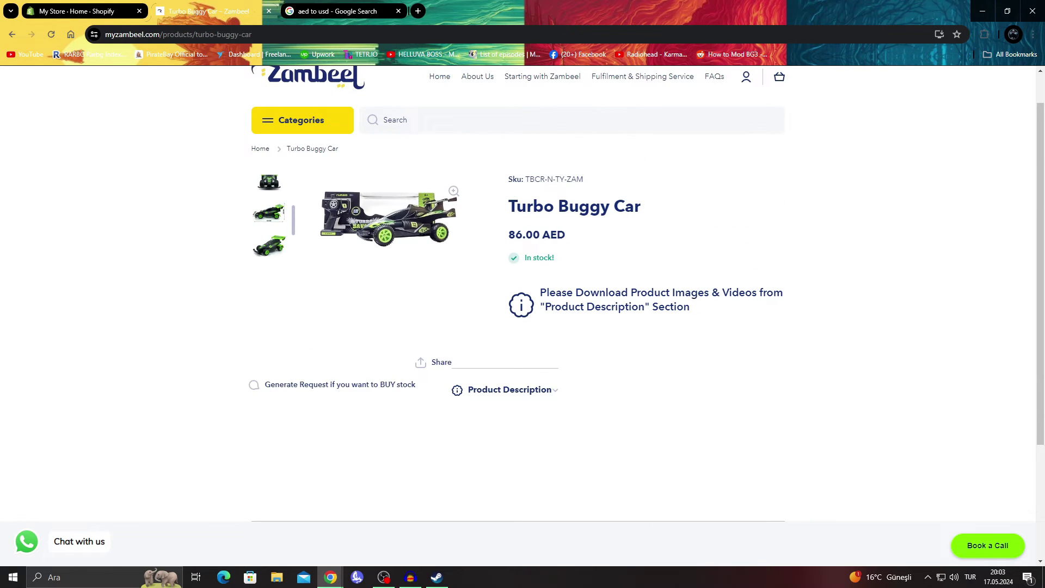
pyautogui.moveTo(705, 293); pyautogui.dragTo(689, 307)
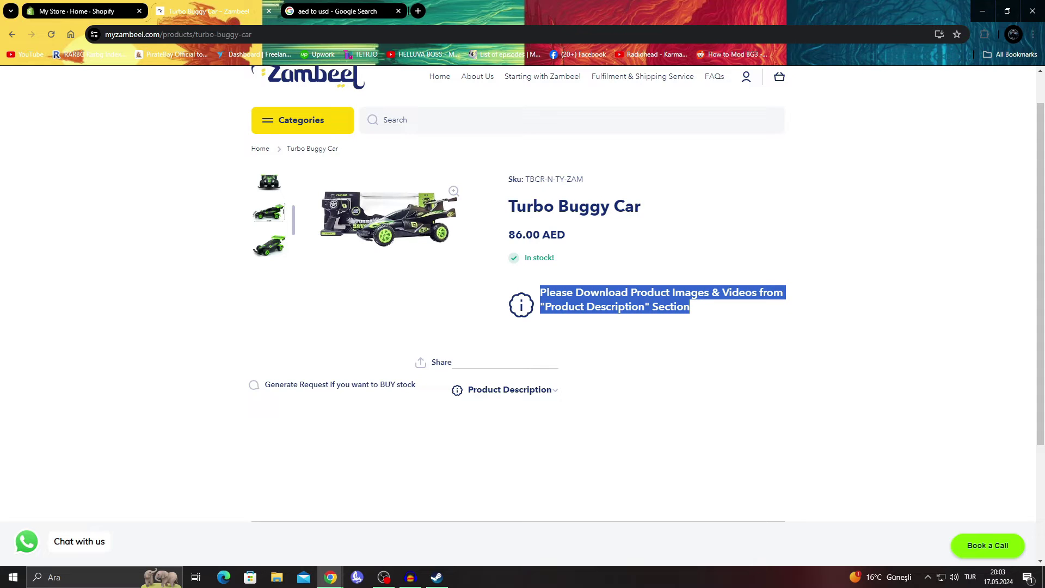
pyautogui.click(513, 389)
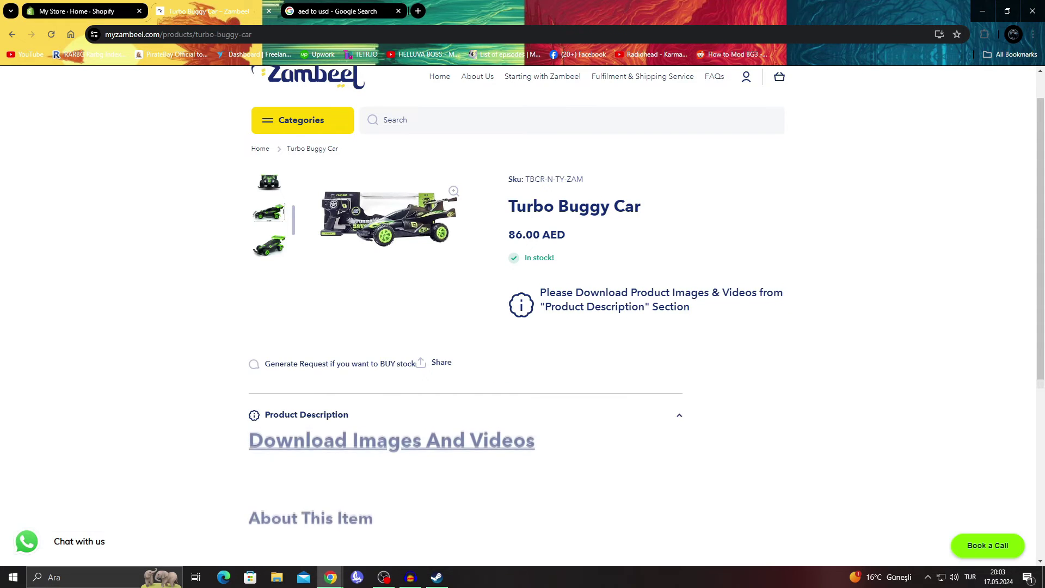
pyautogui.scroll(-5, 522, 326)
pyautogui.scroll(1, 523, 327)
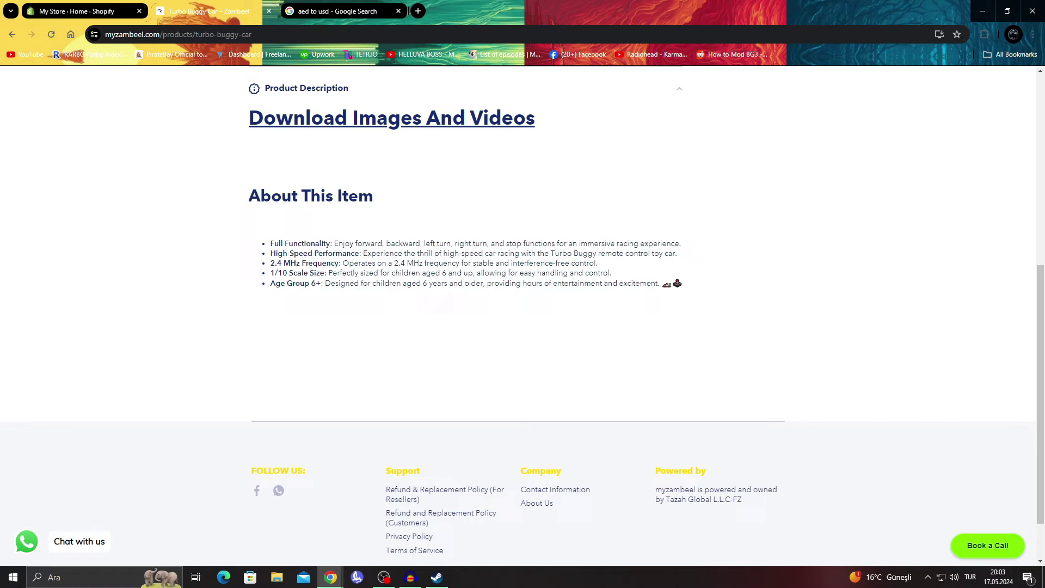
pyautogui.moveTo(269, 242); pyautogui.dragTo(682, 284)
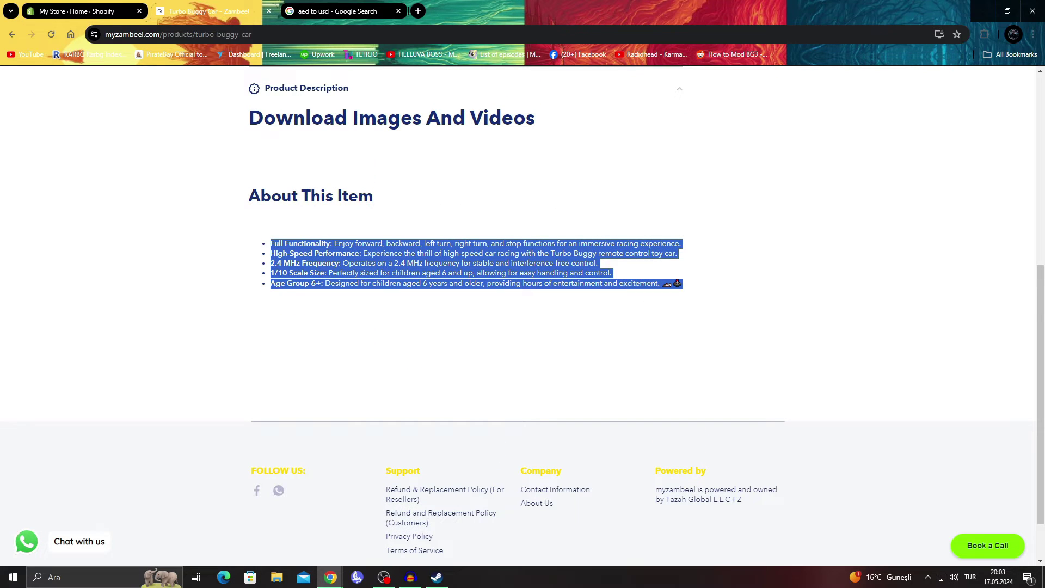
# Step: Open the product's Drive images folder and preview forward through its screenshots
pyautogui.click(391, 117)
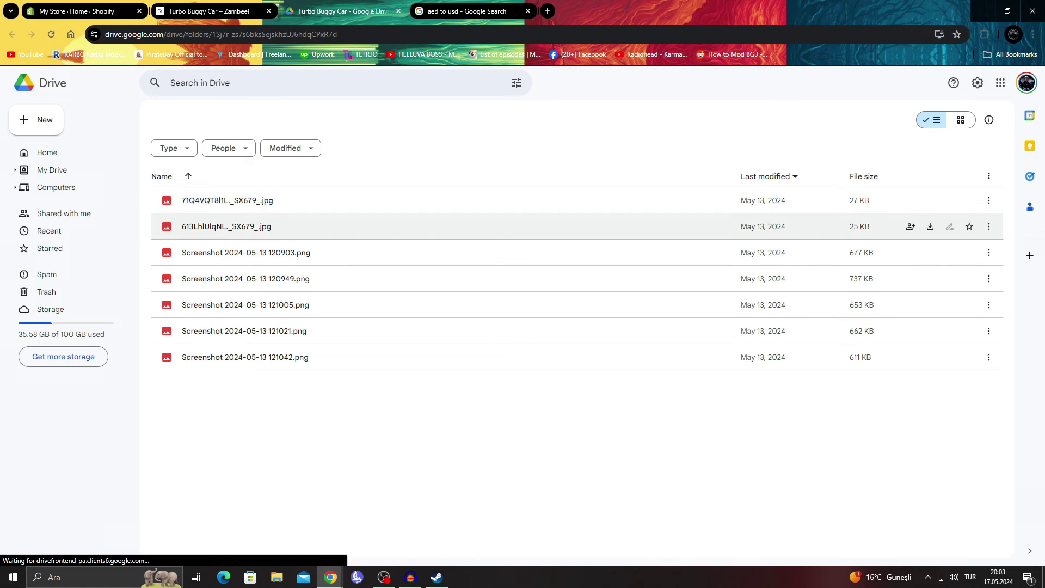
pyautogui.doubleClick(523, 251)
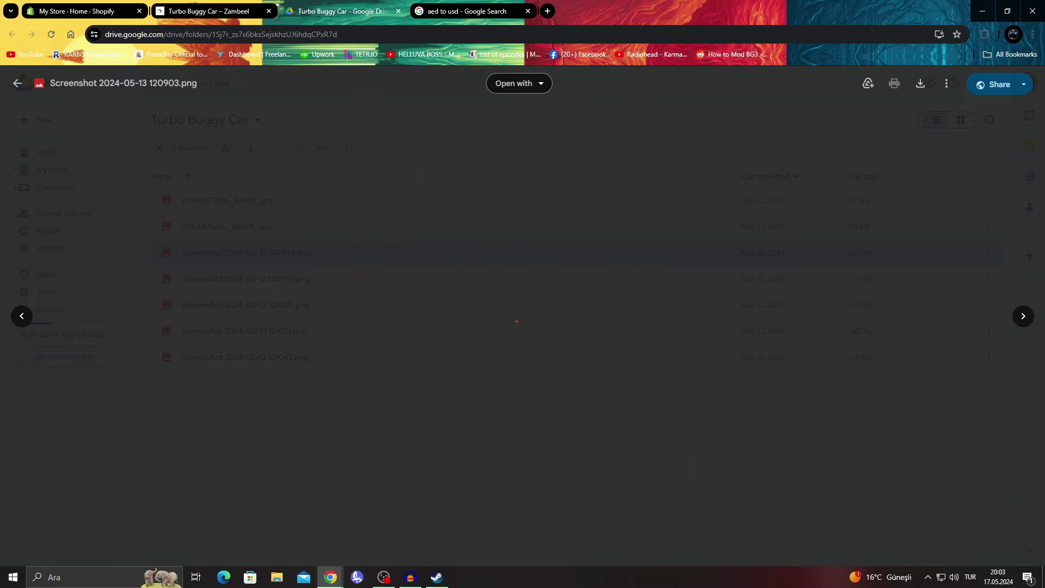
pyautogui.press('Right')
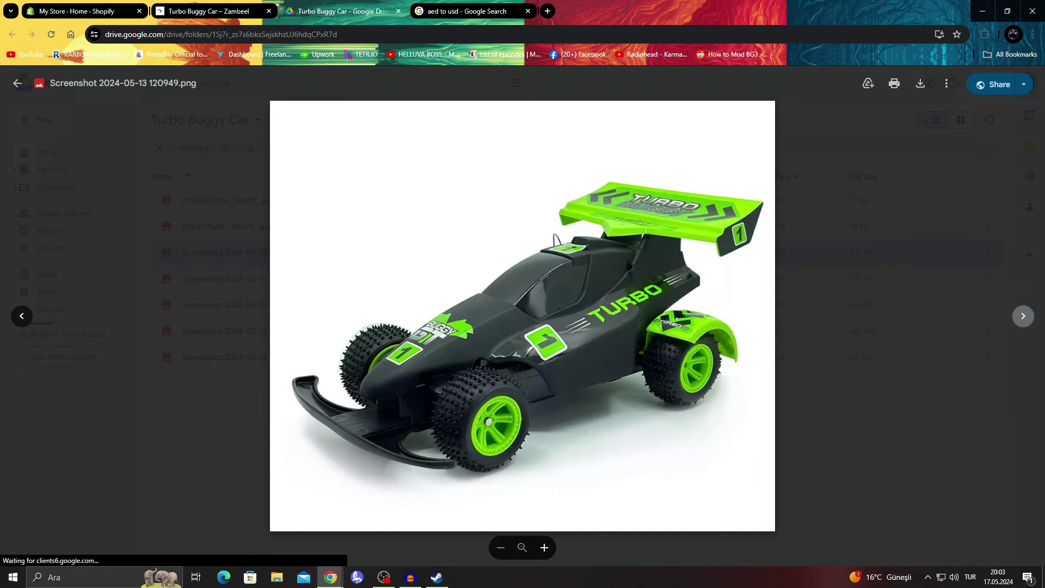
pyautogui.press('Right')
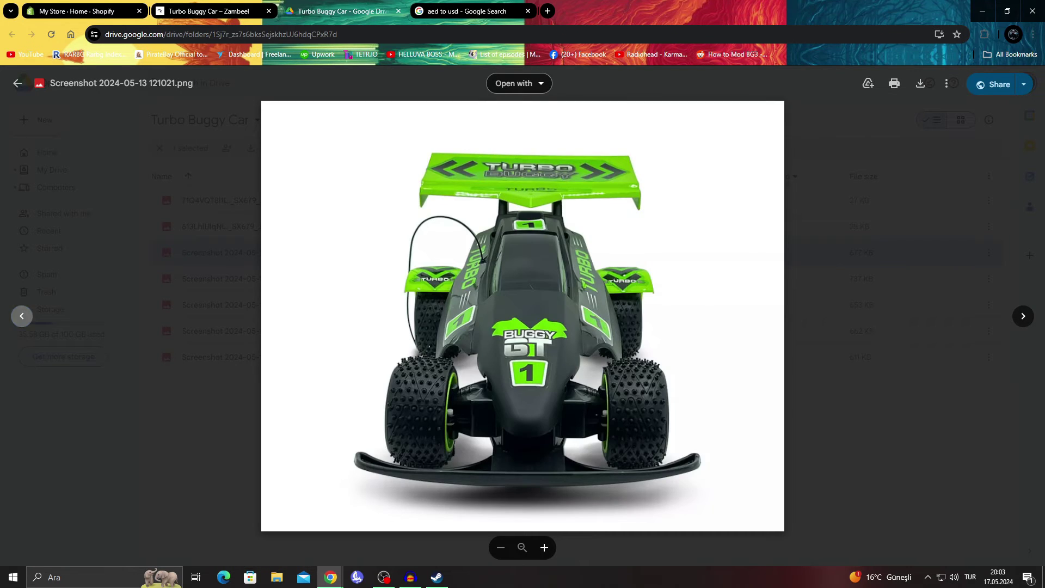
# Step: Step back through earlier Turbo Buggy Car photos and close the preview
pyautogui.click(21, 315)
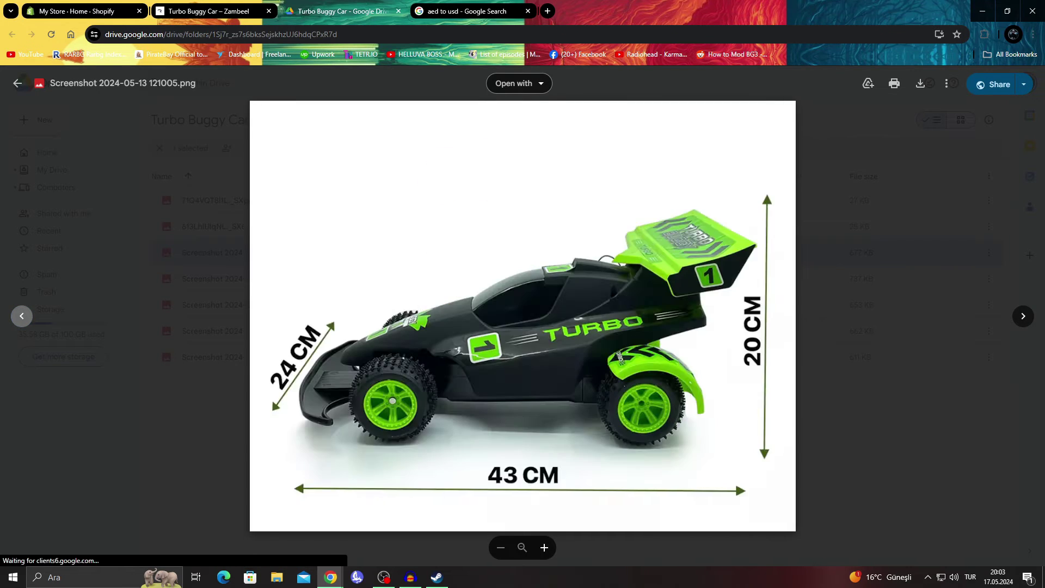
pyautogui.click(21, 315)
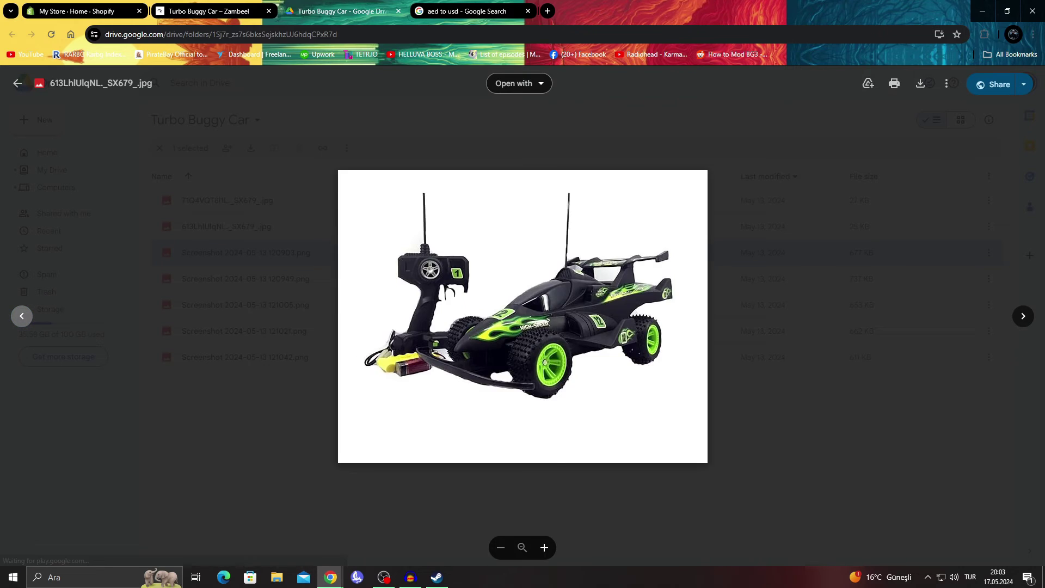
pyautogui.click(21, 315)
pyautogui.press('Escape')
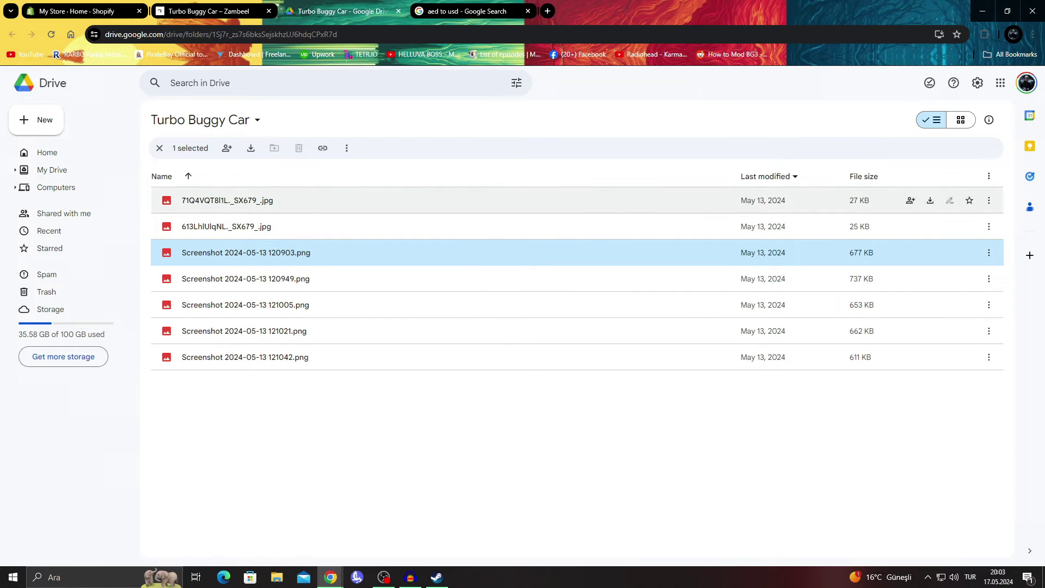
# Step: Select the Zambeel About This Item text, then open Products in the Shopify admin
pyautogui.click(208, 11)
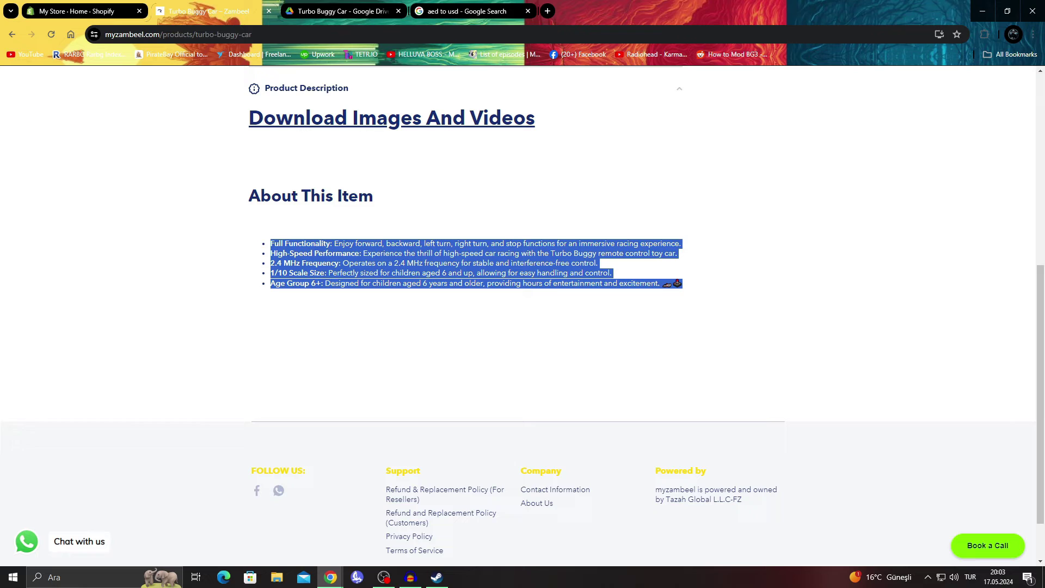
pyautogui.moveTo(248, 195); pyautogui.dragTo(639, 283)
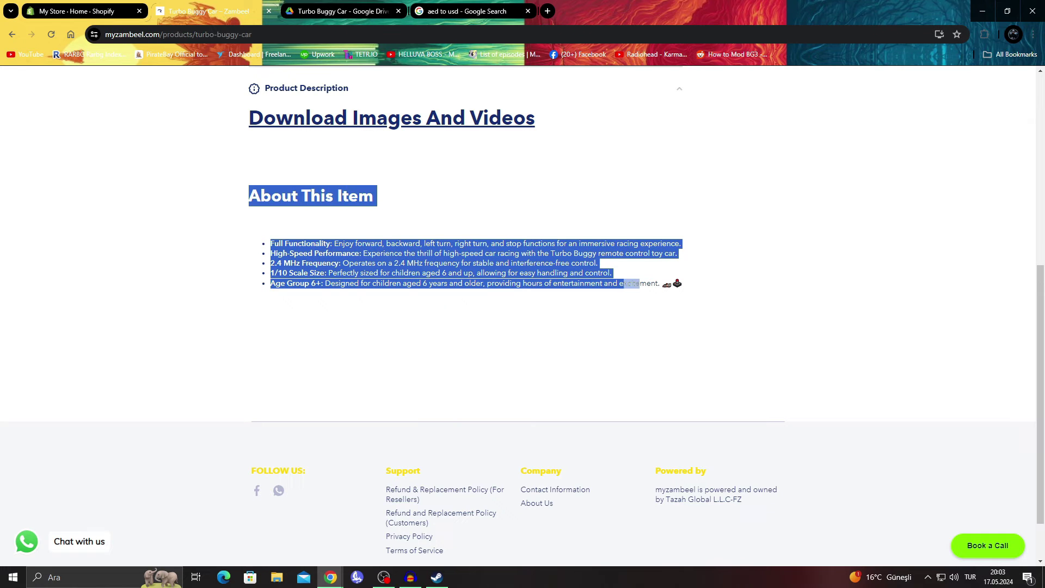
pyautogui.hotkey('ctrl', '1')
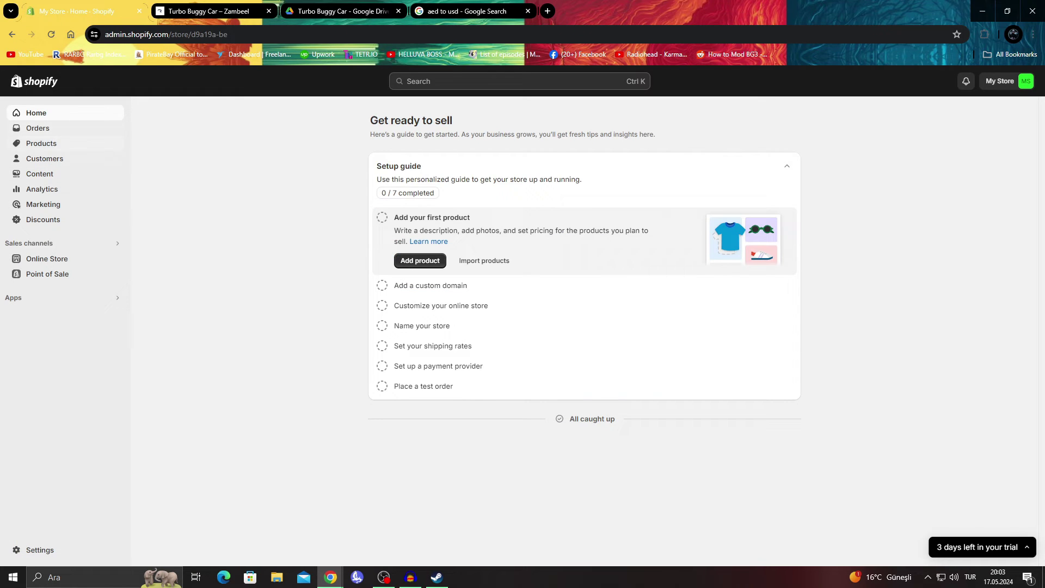
pyautogui.click(41, 142)
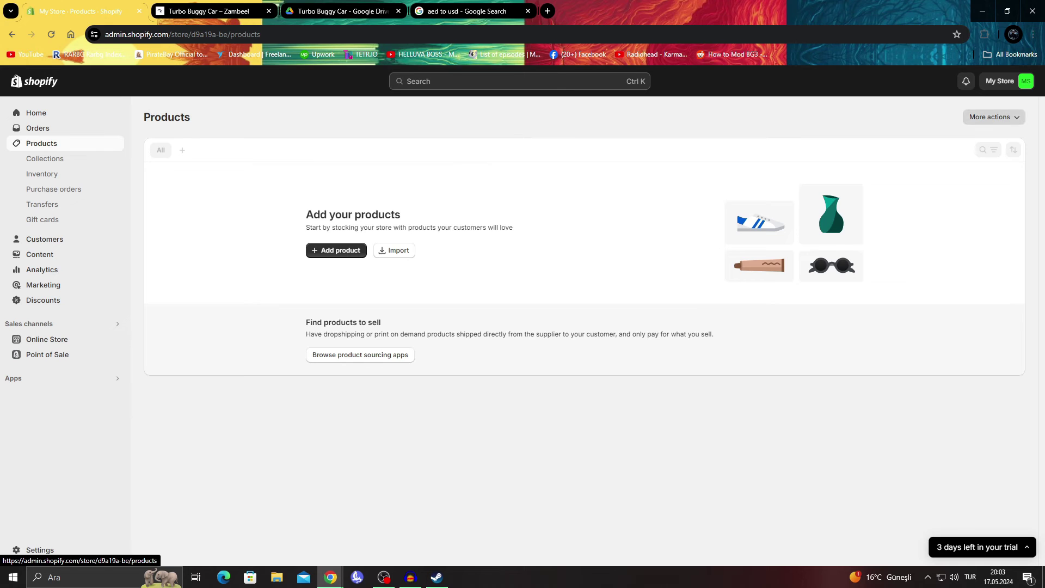
# Step: Start a new Shopify product and copy the title Turbo Buggy Car from Zambeel into it
pyautogui.click(336, 250)
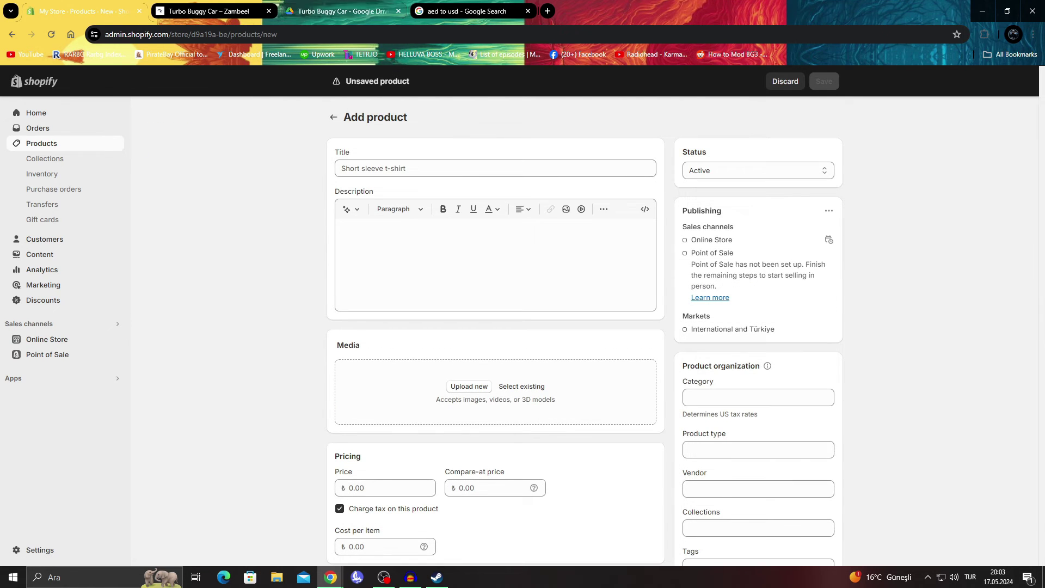
pyautogui.hotkey('ctrl', '2')
pyautogui.scroll(5, 523, 327)
pyautogui.moveTo(642, 248); pyautogui.dragTo(555, 247)
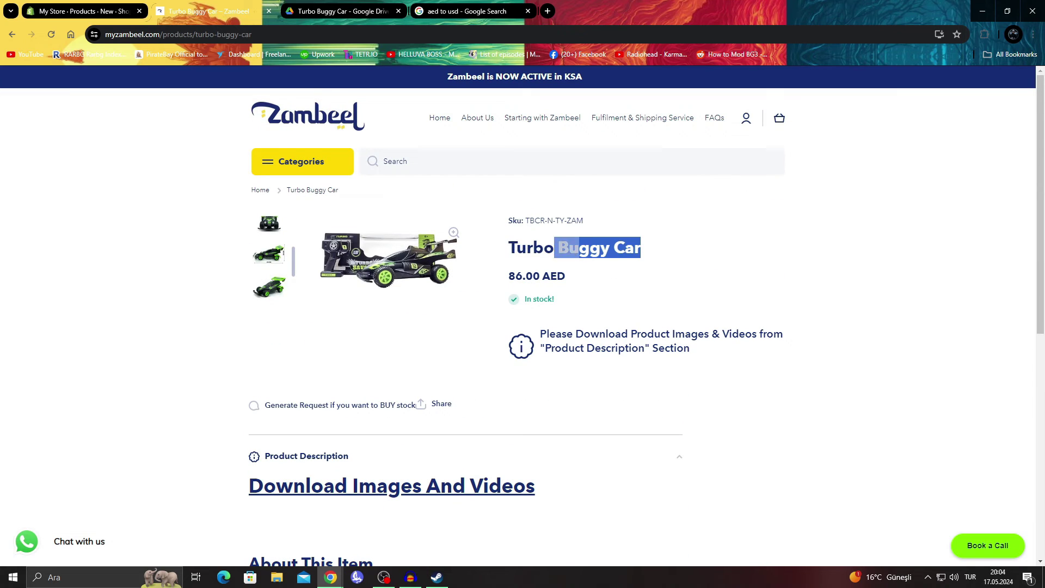
pyautogui.hotkey('ctrl', '1')
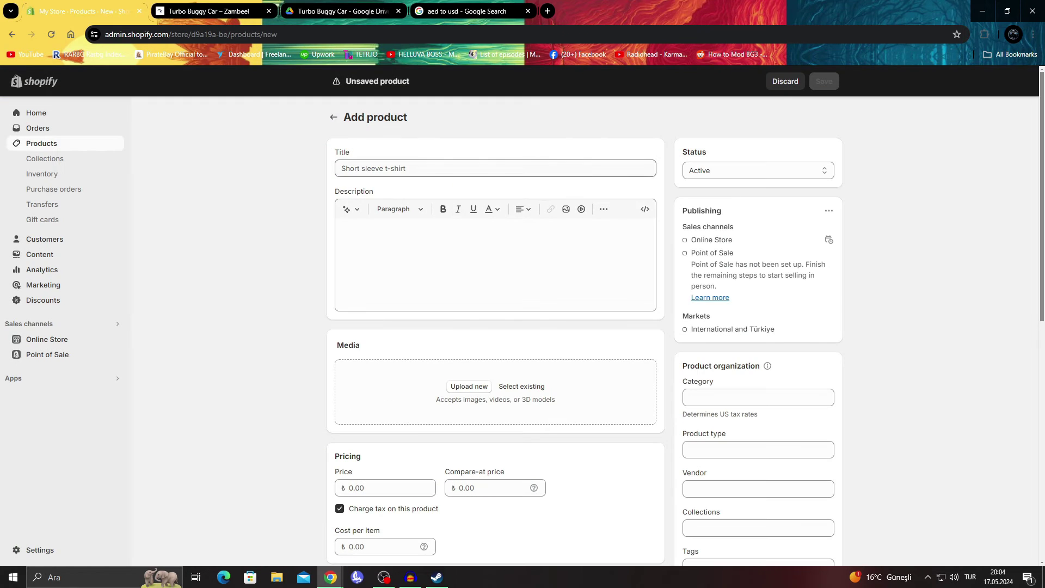
# Step: Copy the five-bullet About This Item list from Zambeel into the product description
pyautogui.hotkey('ctrl', '2')
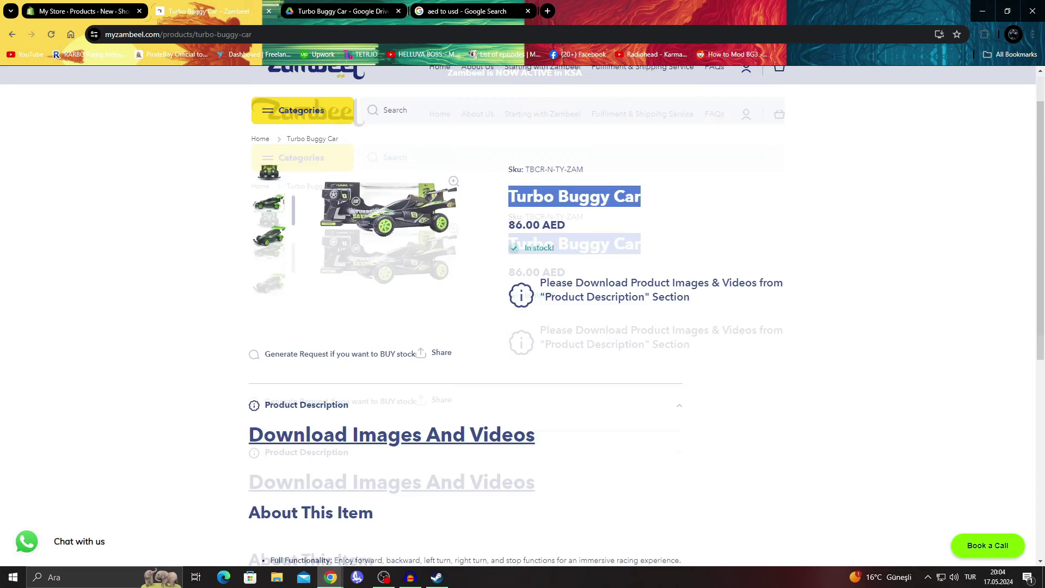
pyautogui.scroll(-3, 523, 326)
pyautogui.moveTo(683, 325); pyautogui.dragTo(248, 236)
pyautogui.hotkey('ctrl', 'c')
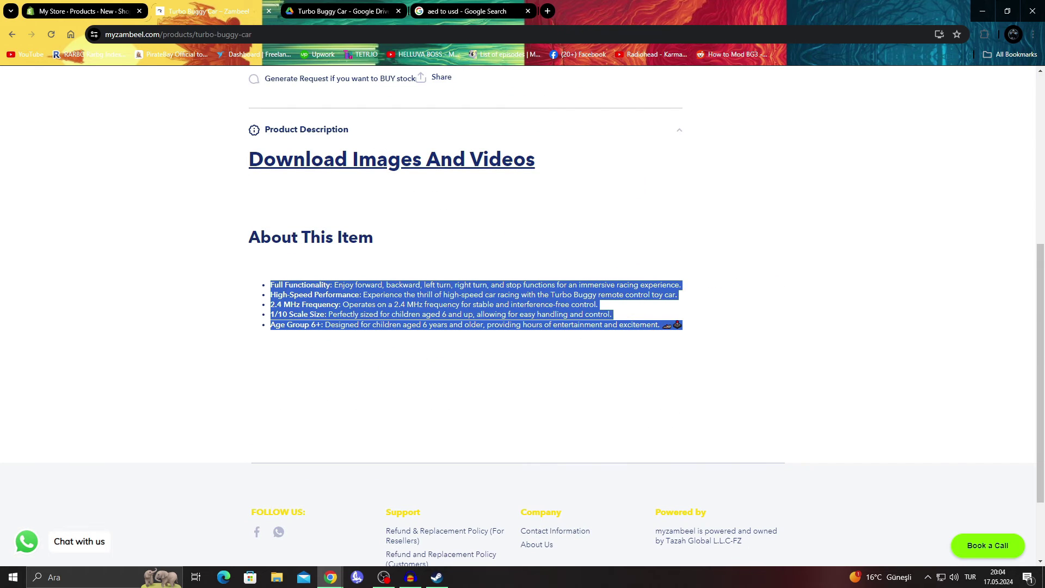
pyautogui.hotkey('ctrl', '1')
pyautogui.press('Tab')
pyautogui.hotkey('ctrl', 'v')
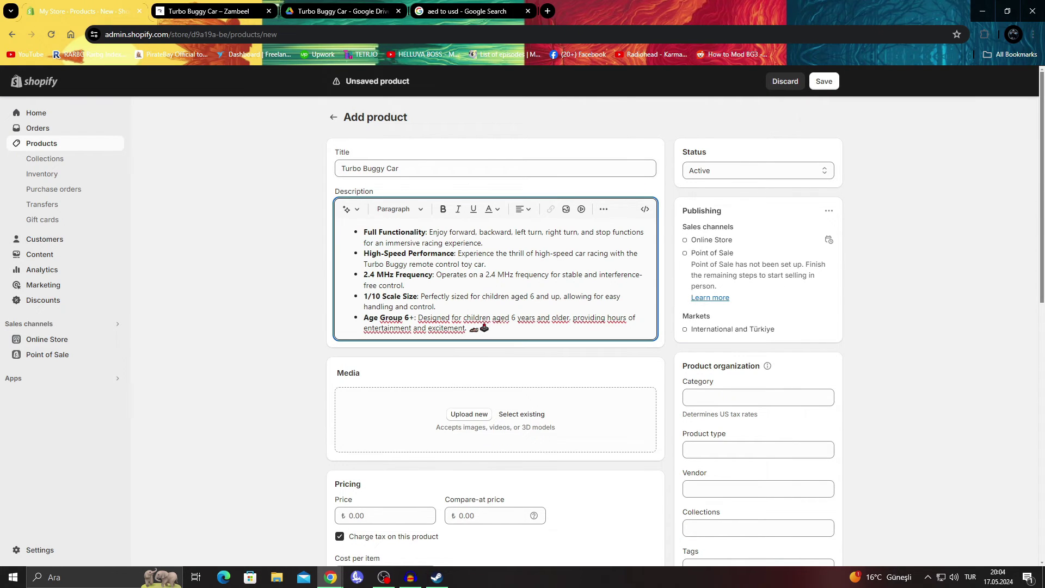
# Step: Switch to the Drive folder and bring up options for a screenshot file
pyautogui.hotkey('ctrl', 'Tab')
pyautogui.hotkey('ctrl', 'Tab')
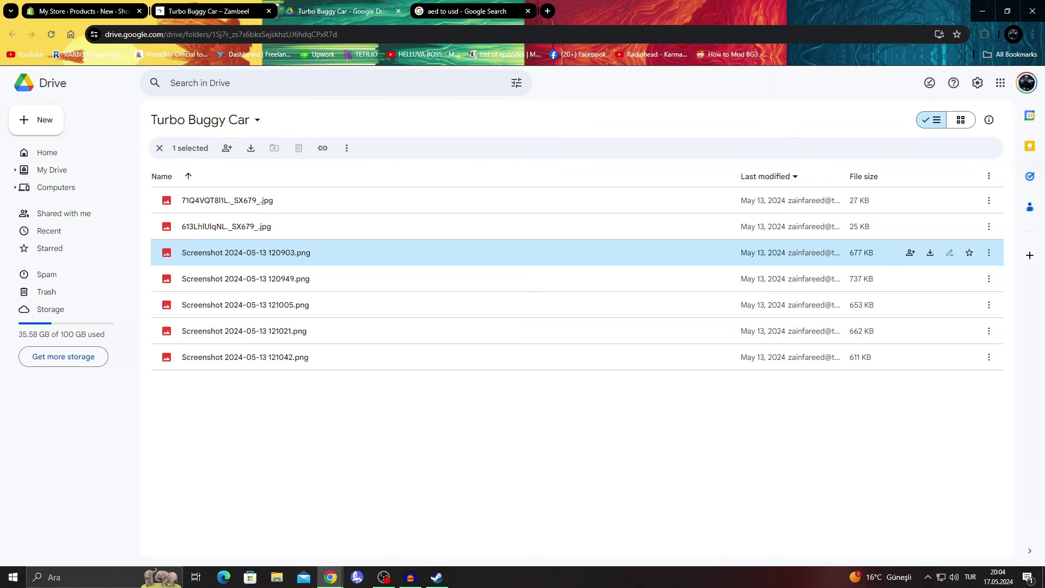
pyautogui.rightClick(292, 256)
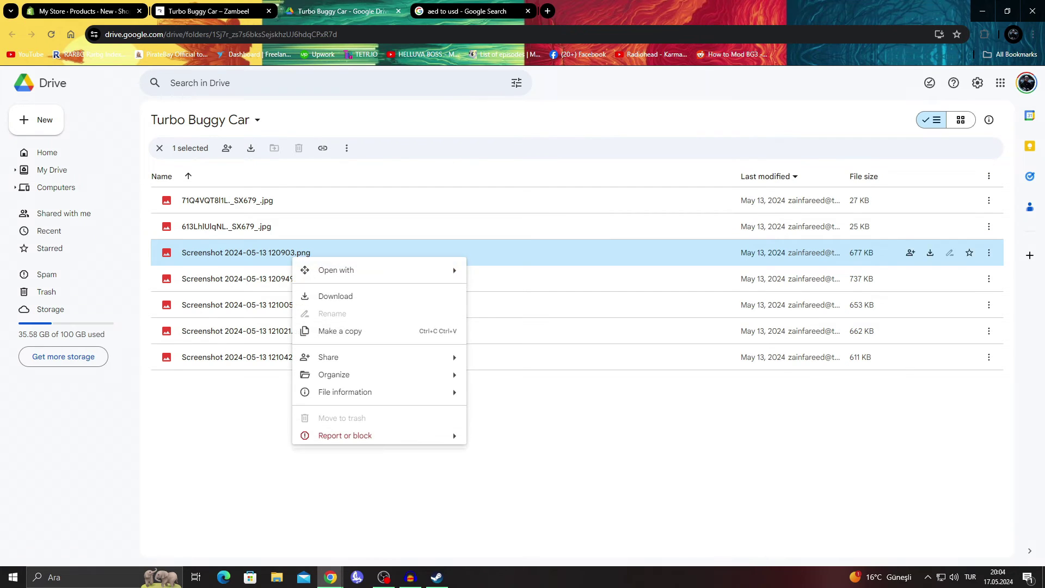
# Step: Return to the Shopify product form and move into the Price field
pyautogui.click(327, 296)
pyautogui.click(208, 11)
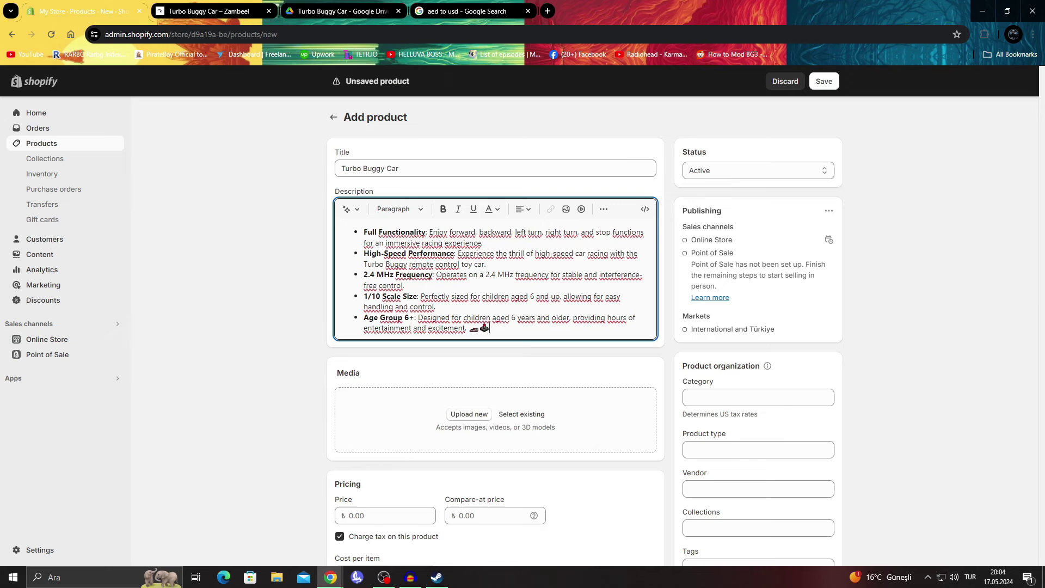
pyautogui.scroll(-5, 494, 327)
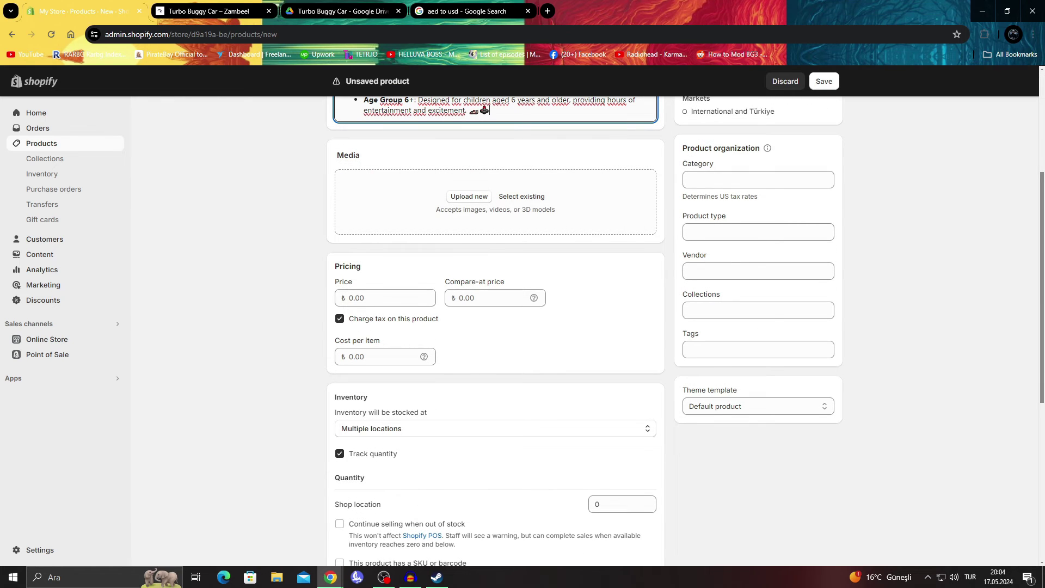
pyautogui.click(383, 297)
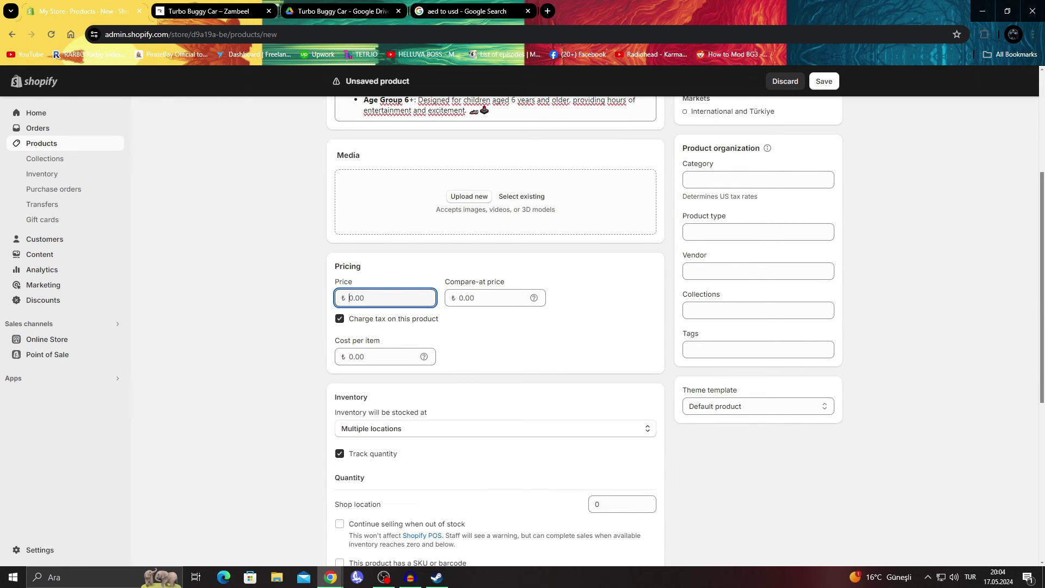
pyautogui.scroll(3, 523, 326)
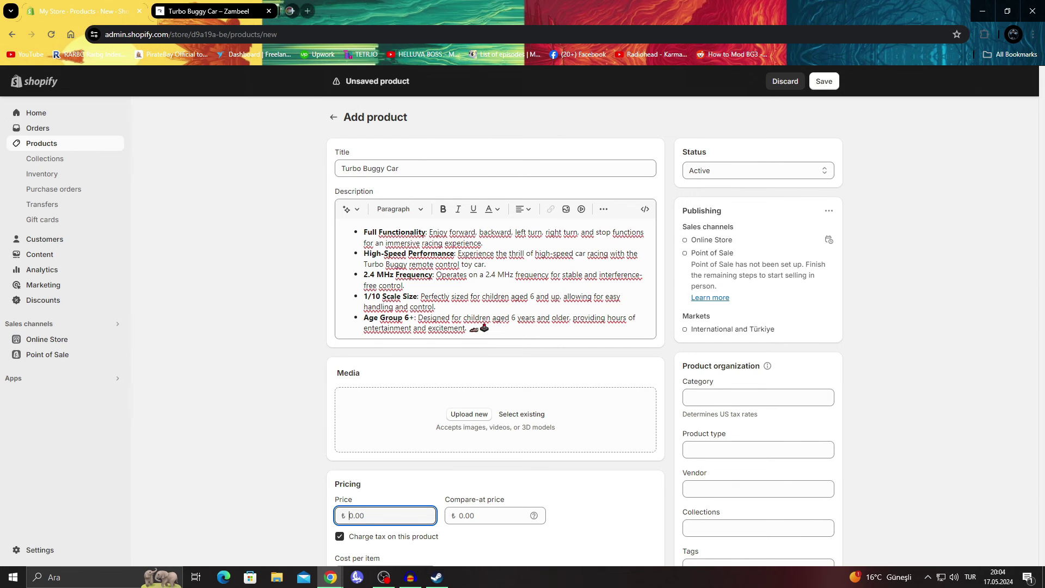
pyautogui.scroll(3, 523, 327)
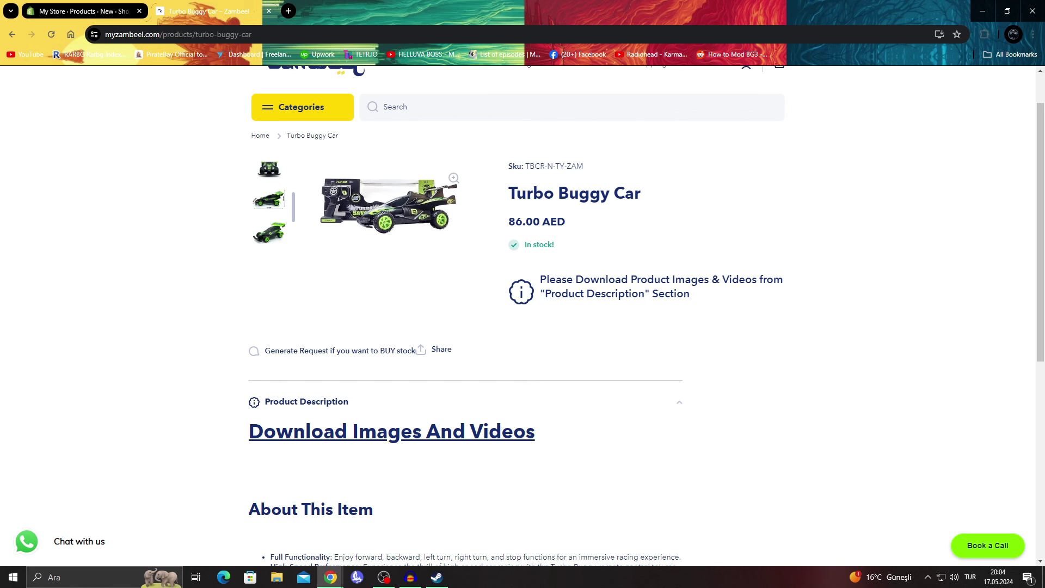
# Step: Dismiss Zambeel's Have a question pop-up and switch back to the Shopify draft
pyautogui.click(383, 350)
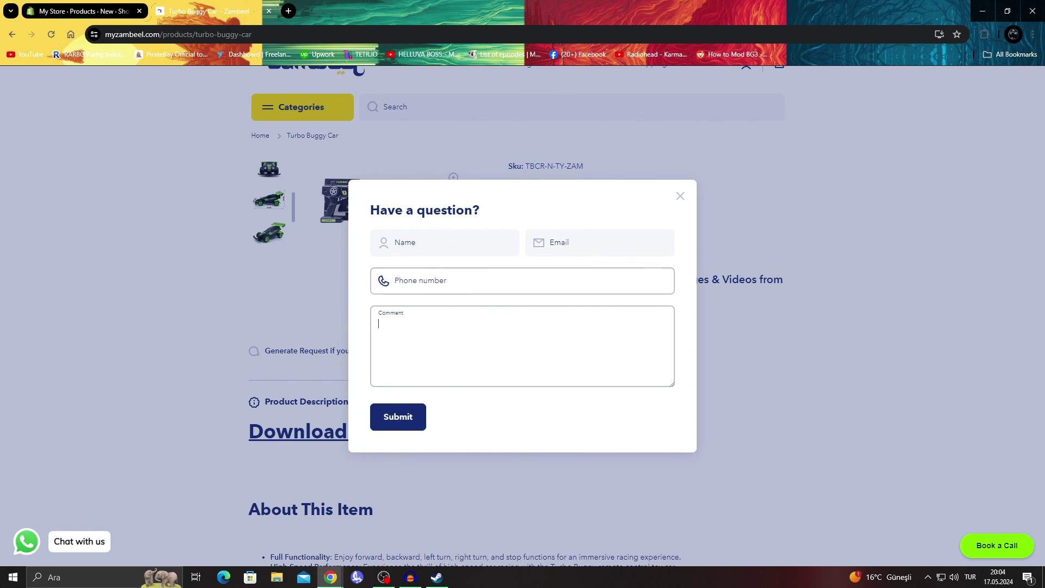
pyautogui.press('Escape')
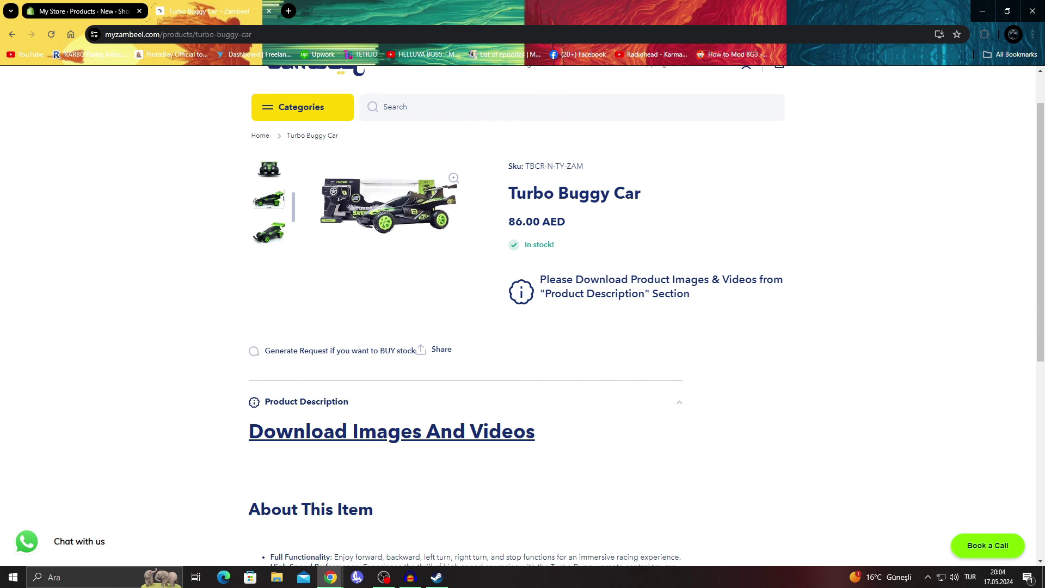
pyautogui.hotkey('ctrl', 'Tab')
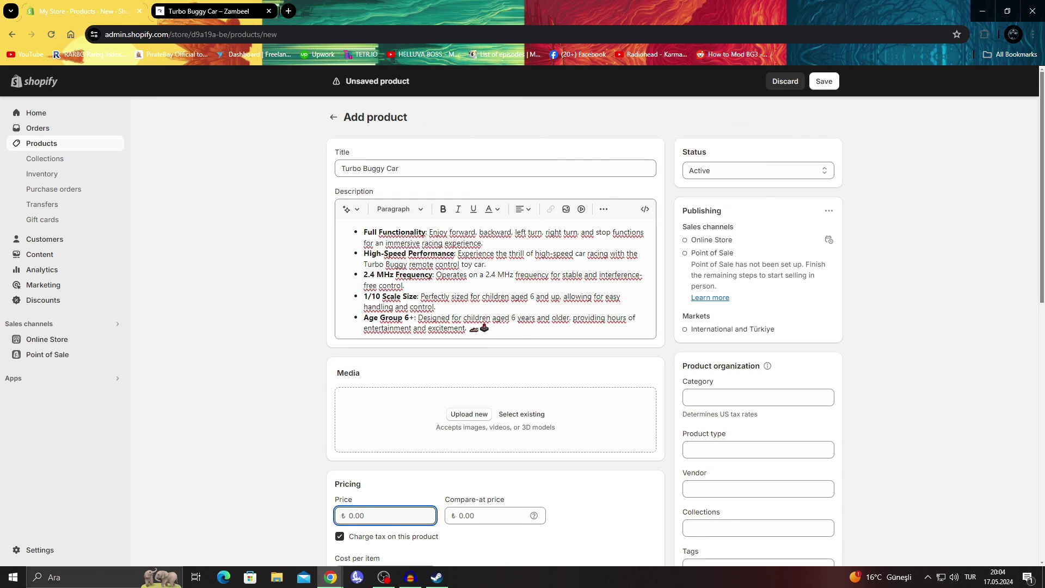